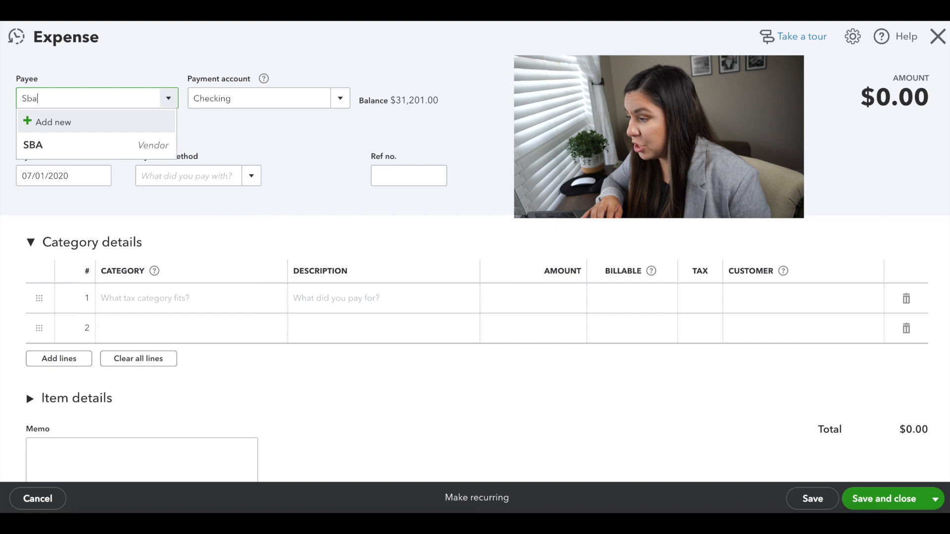
Choose SBA as the expense's payee and EIDL Loan as the first line's category
left_click(105, 145)
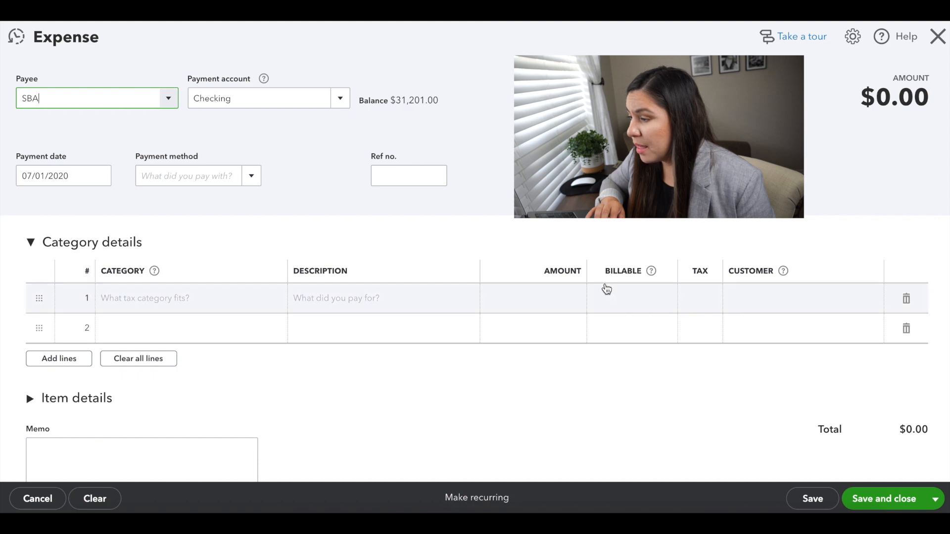
left_click(178, 299)
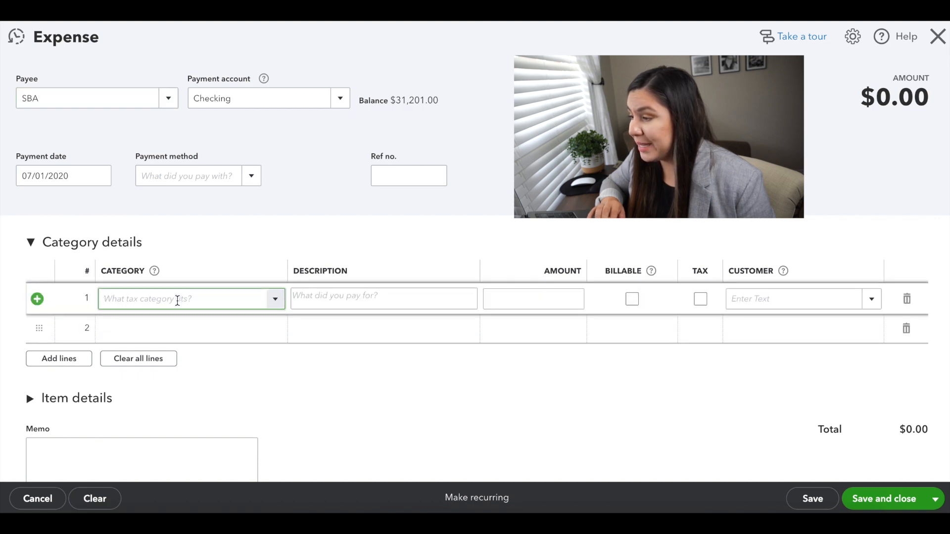
type("ei")
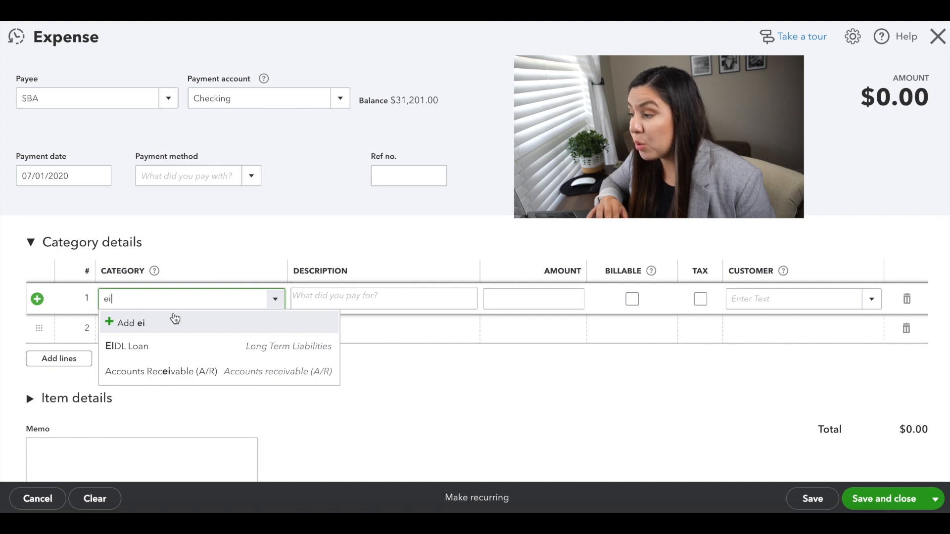
left_click(144, 348)
Describe the EIDL Loan line as "July Payment EIDL Pmt 138.93" and set its amount to 45.18
left_click(357, 296)
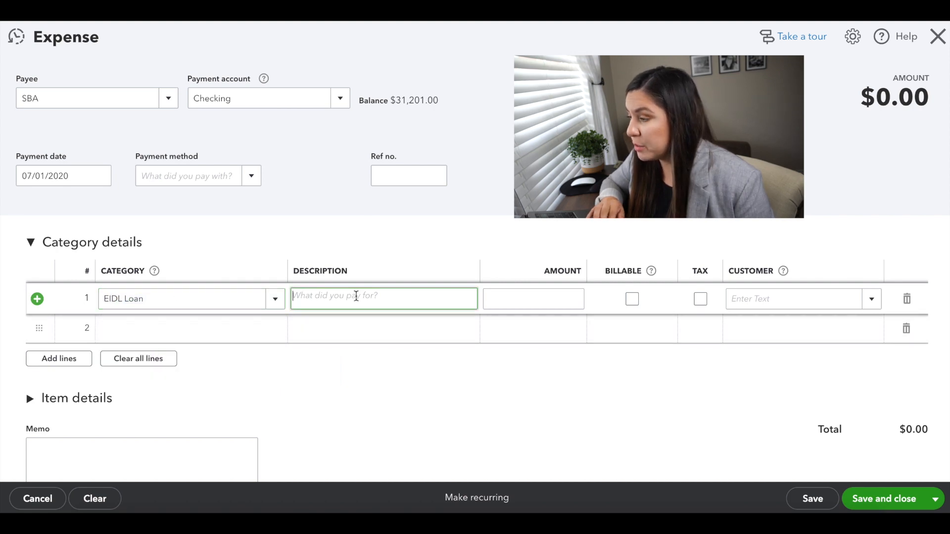
type("July Payment EID")
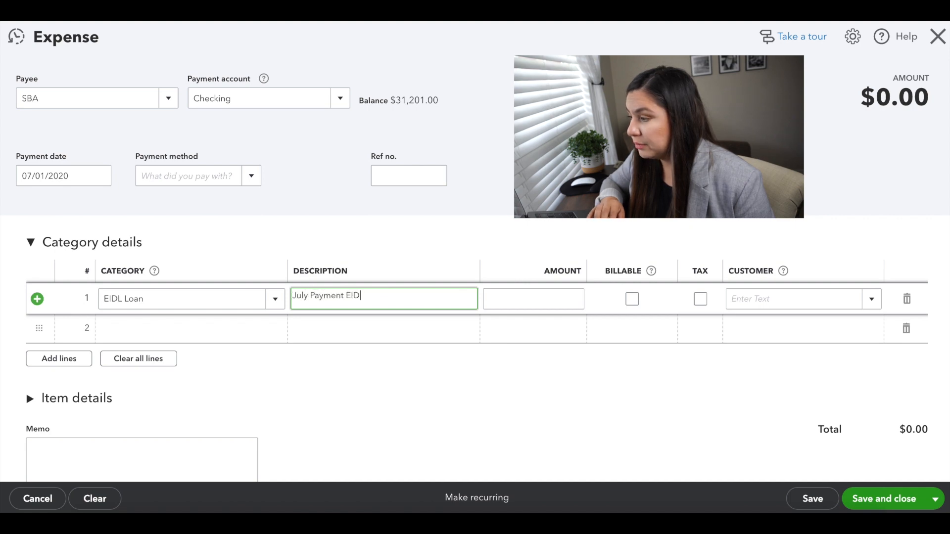
type("L Pmt 138.93")
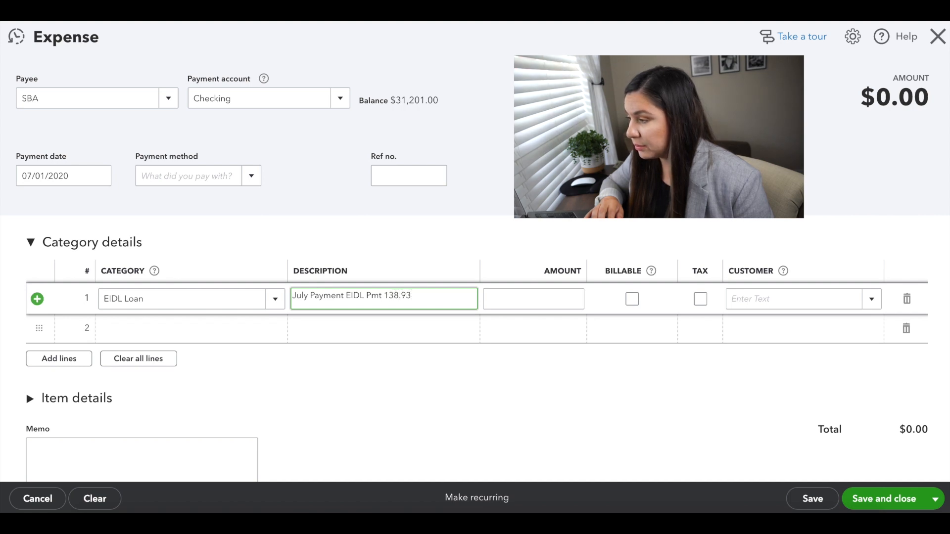
key("Tab")
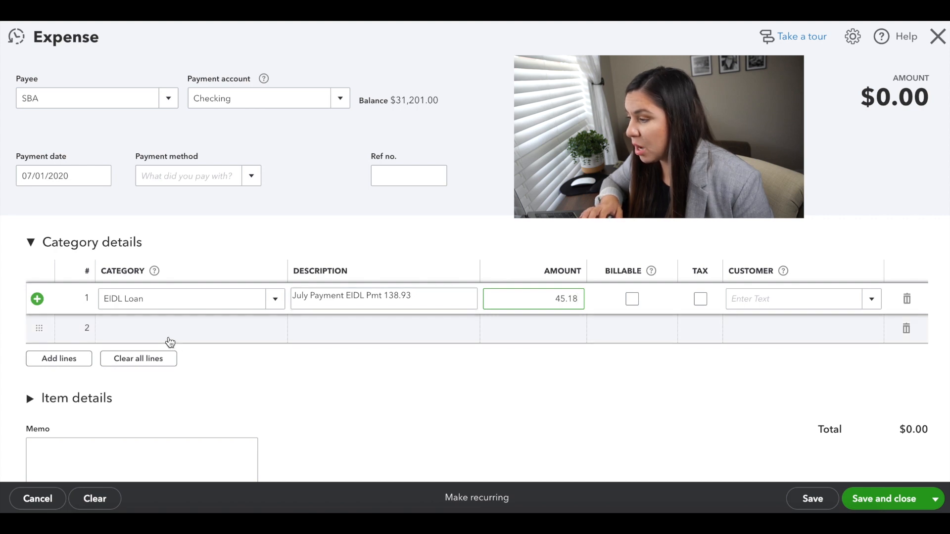
Categorize the second expense line as Interest Expense and give it the same description as the first line
left_click(346, 329)
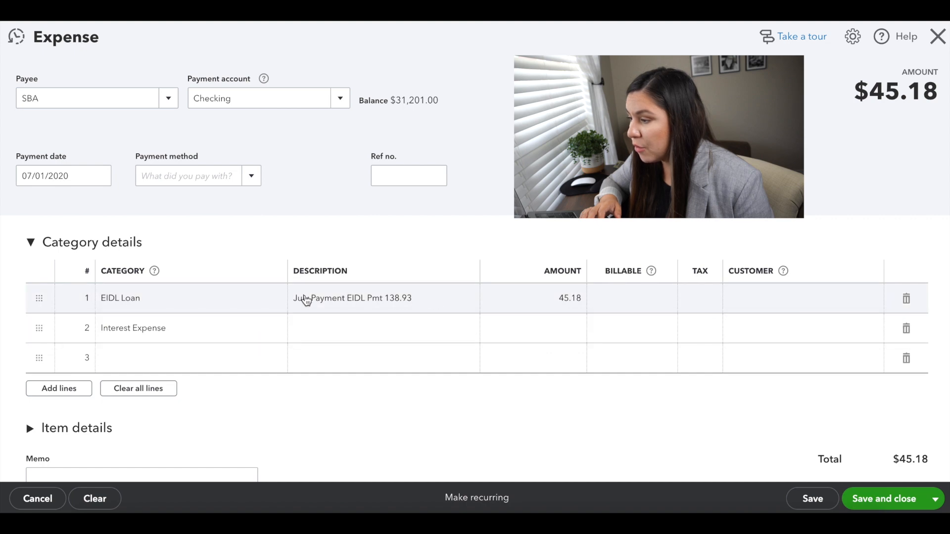
left_click(312, 301)
key("ctrl+c")
left_click(378, 328)
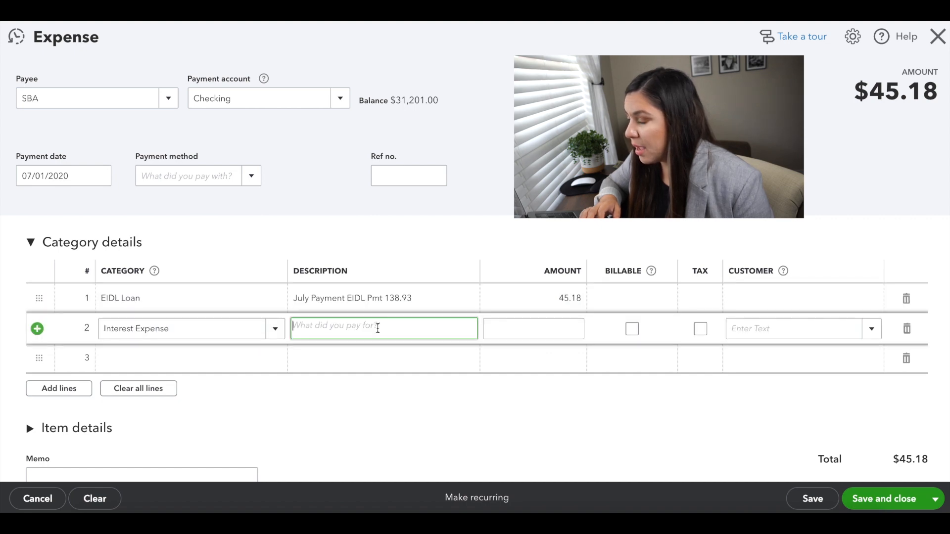
key("ctrl+v")
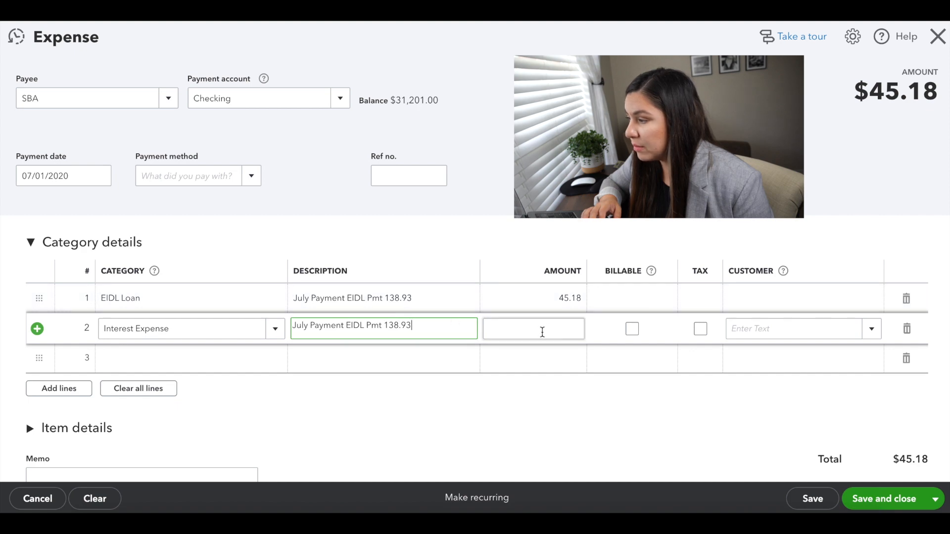
Check the first payment's interest in the Excel loan amortization schedule and enter 93.75 as the Interest Expense amount
left_click(542, 332)
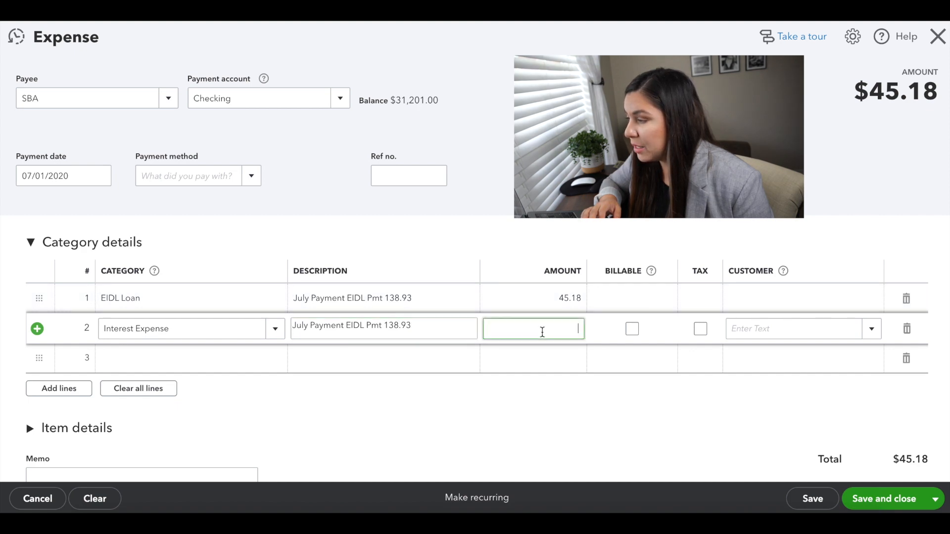
key("super+Tab")
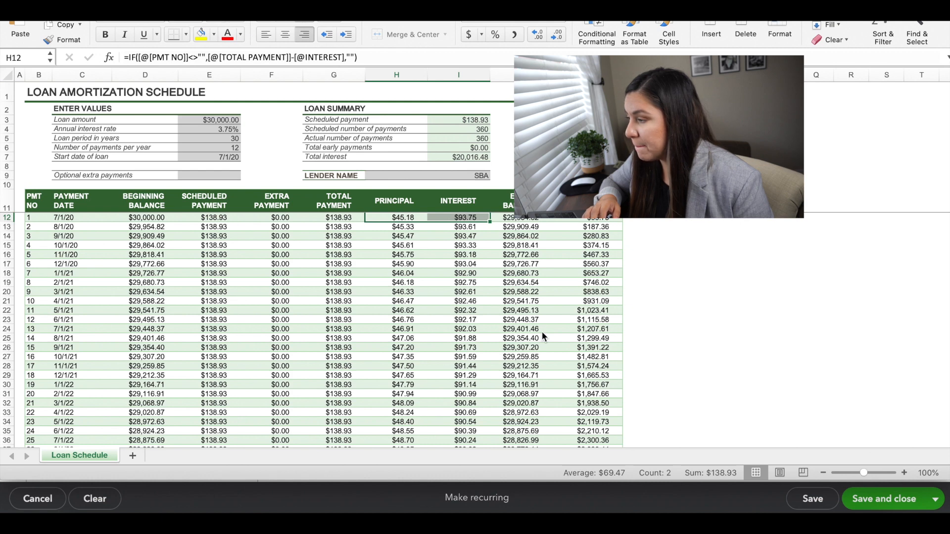
key("super+Tab")
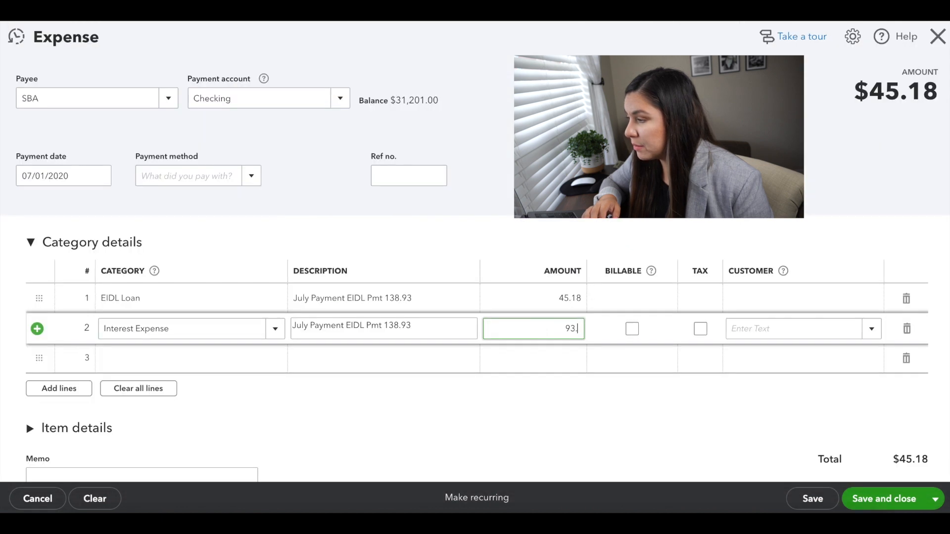
type("75")
key("Tab")
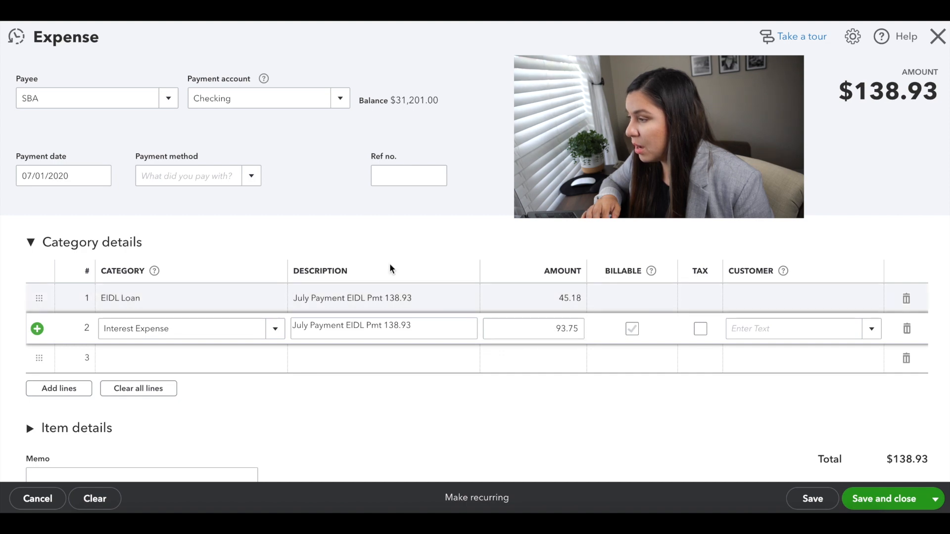
Save and close the expense with July Pmt as the reference number and Visa as the payment method
left_click(394, 177)
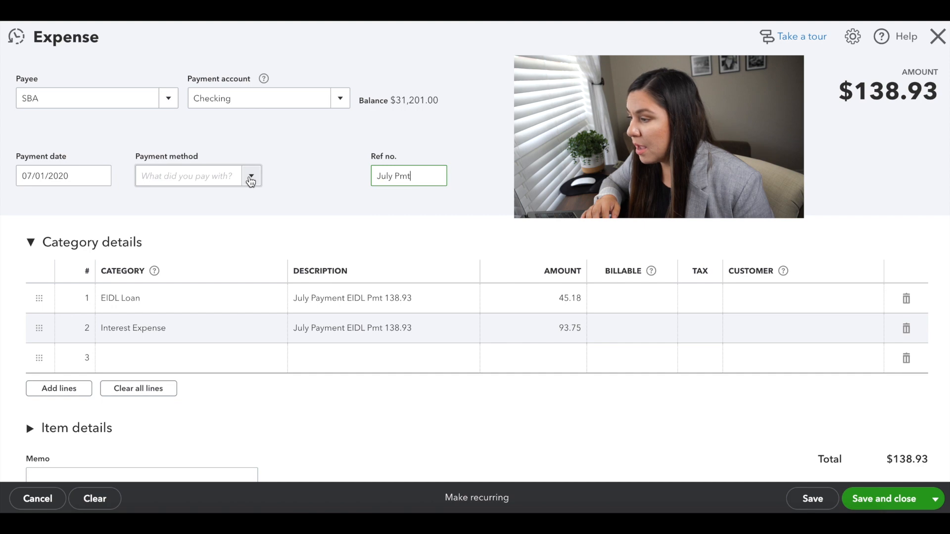
left_click(250, 178)
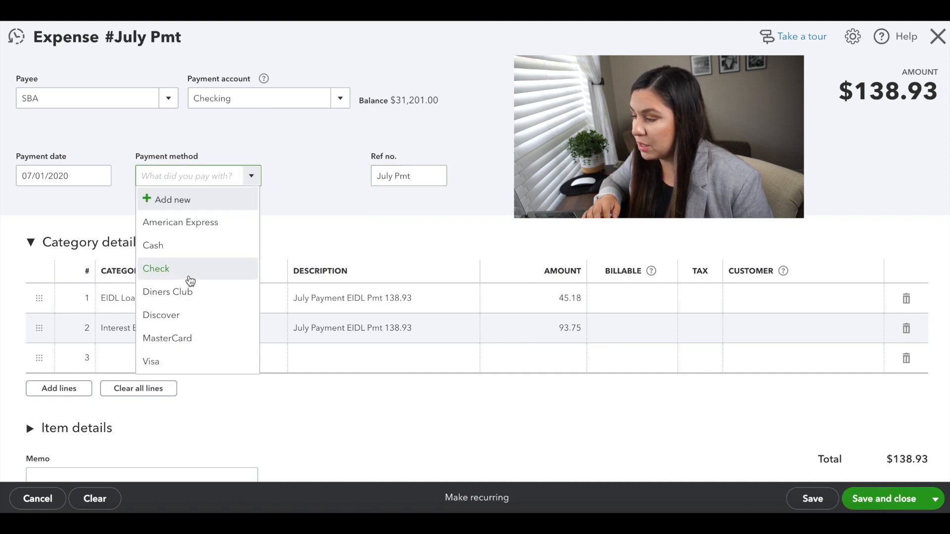
left_click(180, 360)
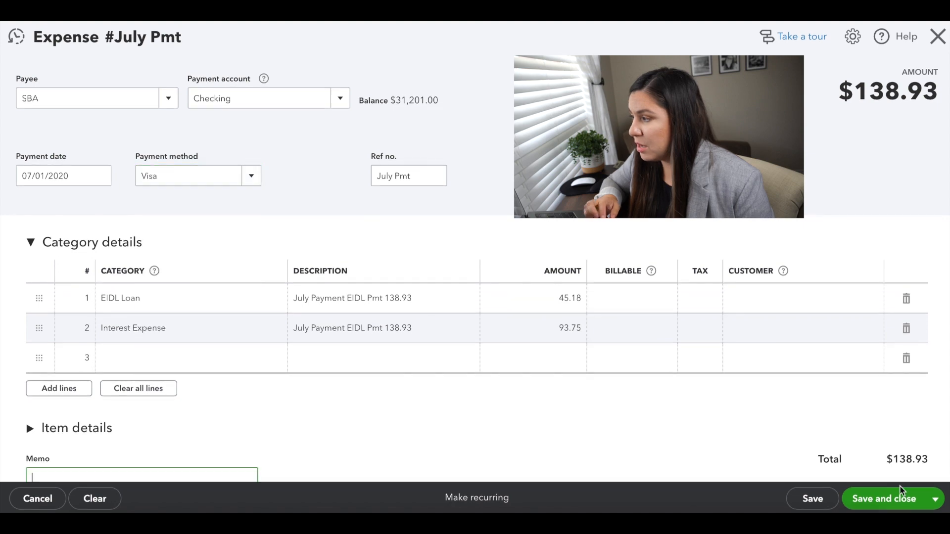
left_click(900, 500)
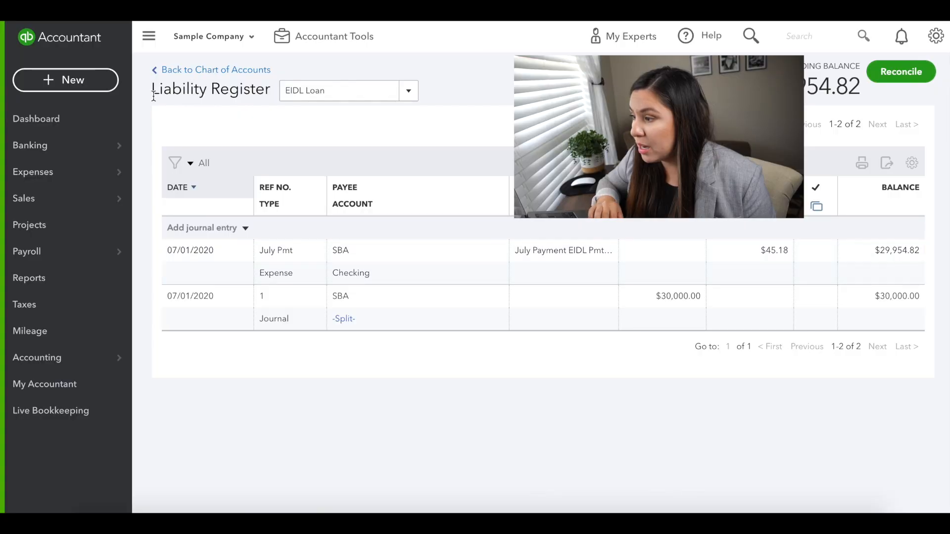
Create a new check with SBA as the payee and 08/01/2020 as the payment date
left_click(82, 82)
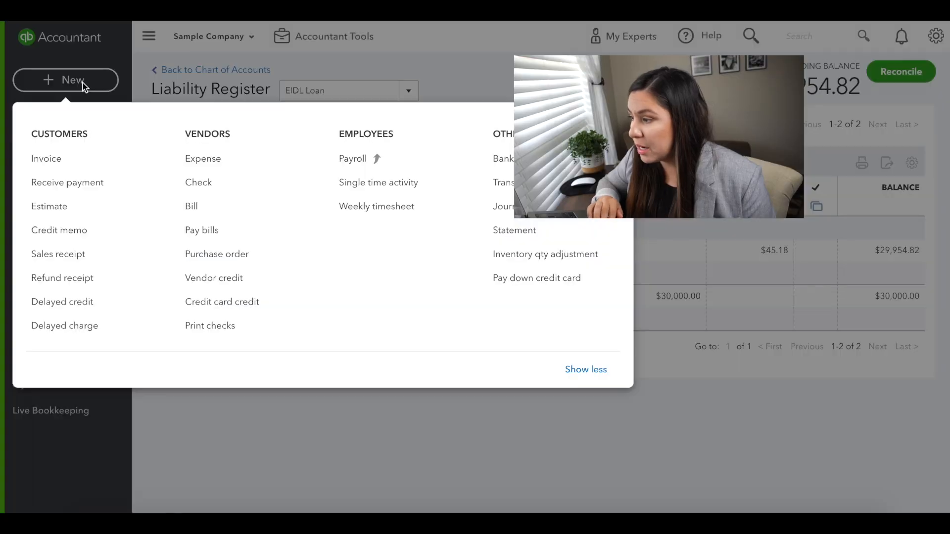
left_click(205, 184)
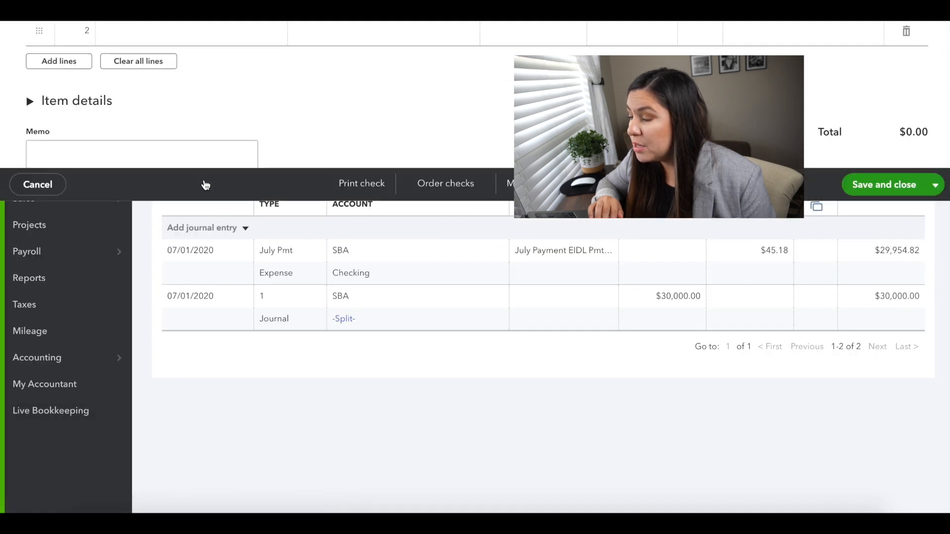
type("sba")
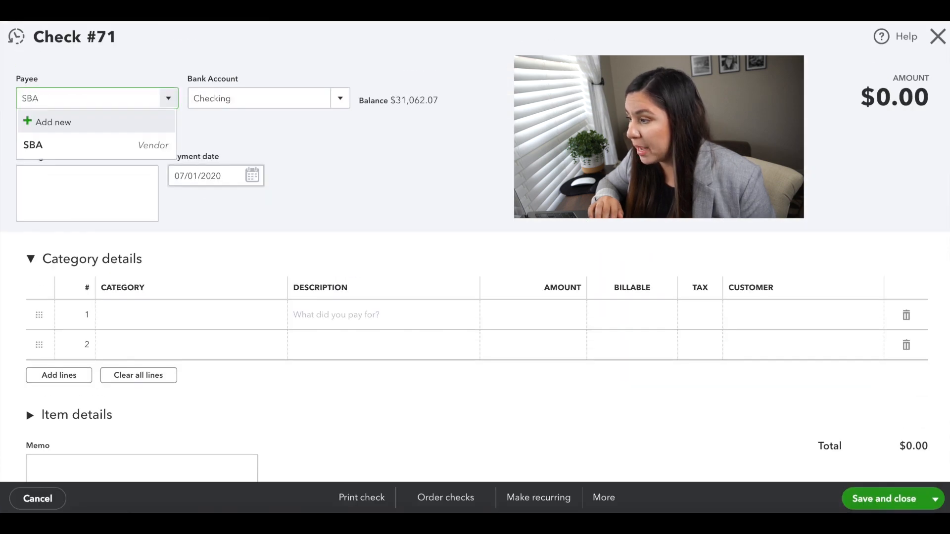
left_click(116, 149)
left_click(252, 176)
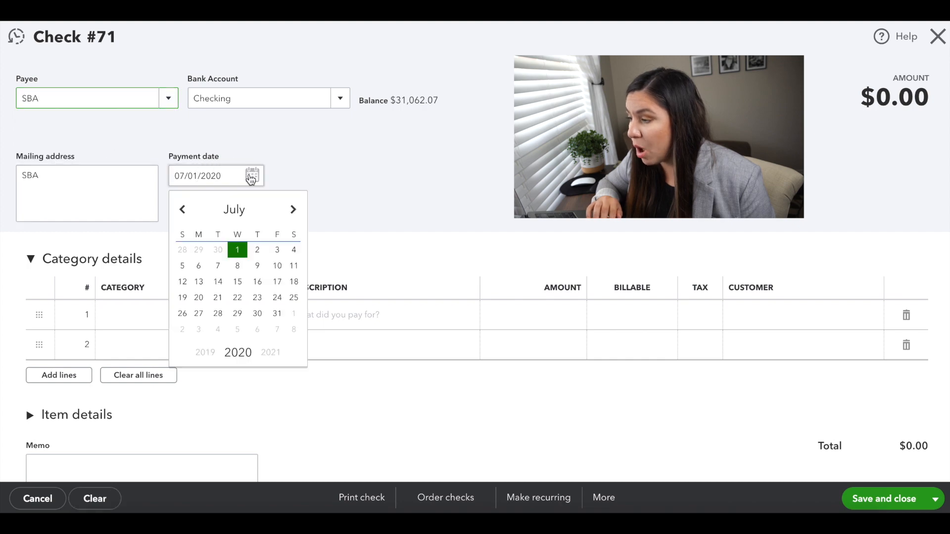
left_click(290, 210)
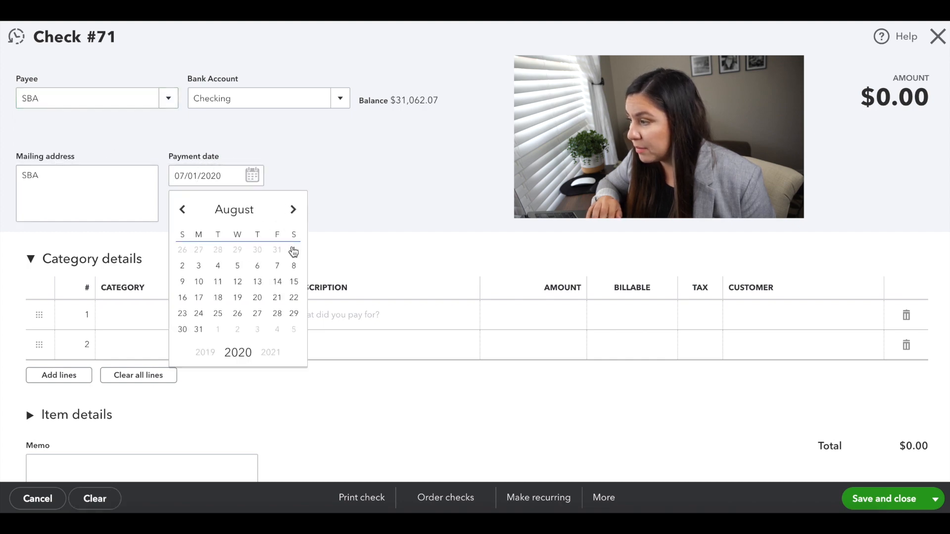
left_click(293, 250)
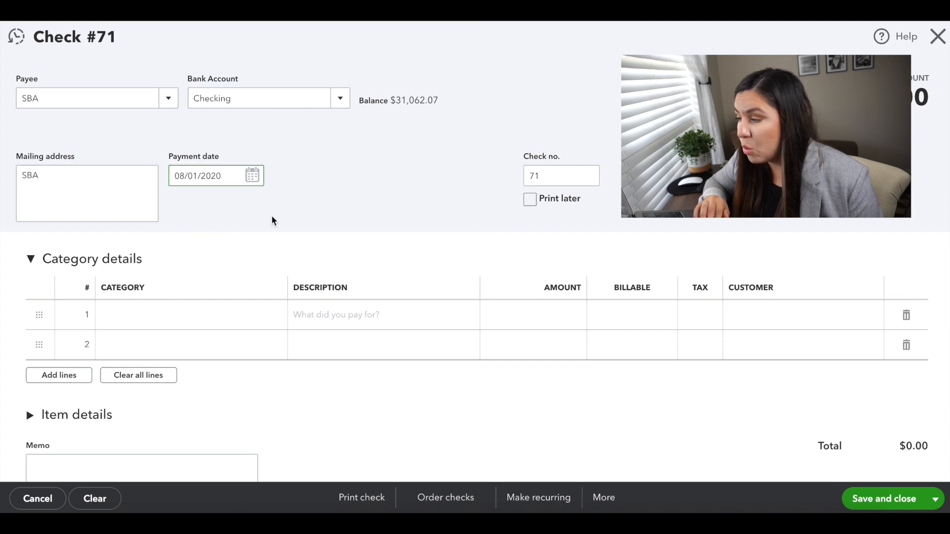
Categorize the check's first line as EIDL Loan and describe it as "August Payment 138.93"
scroll(272, 218, "down", 2)
left_click(211, 253)
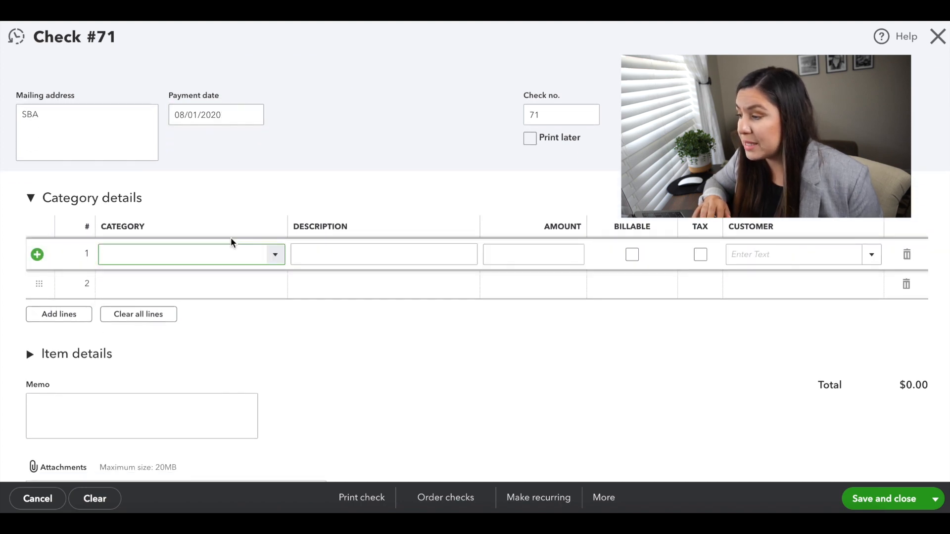
type("Ei")
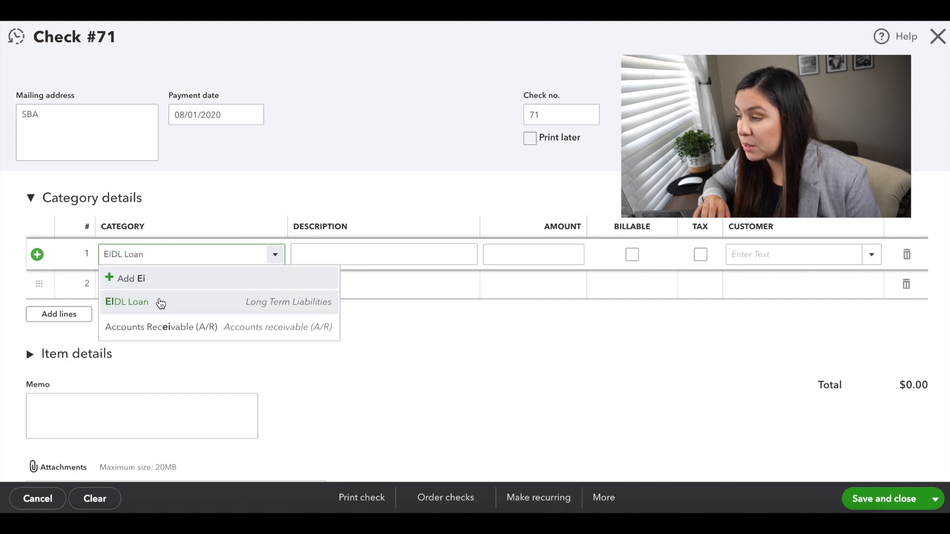
left_click(158, 302)
left_click(325, 258)
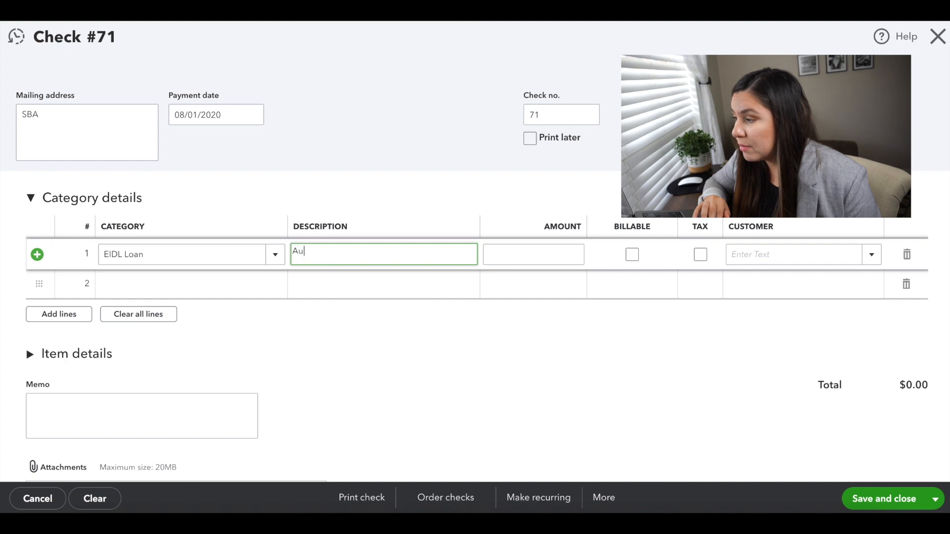
type("August Payment")
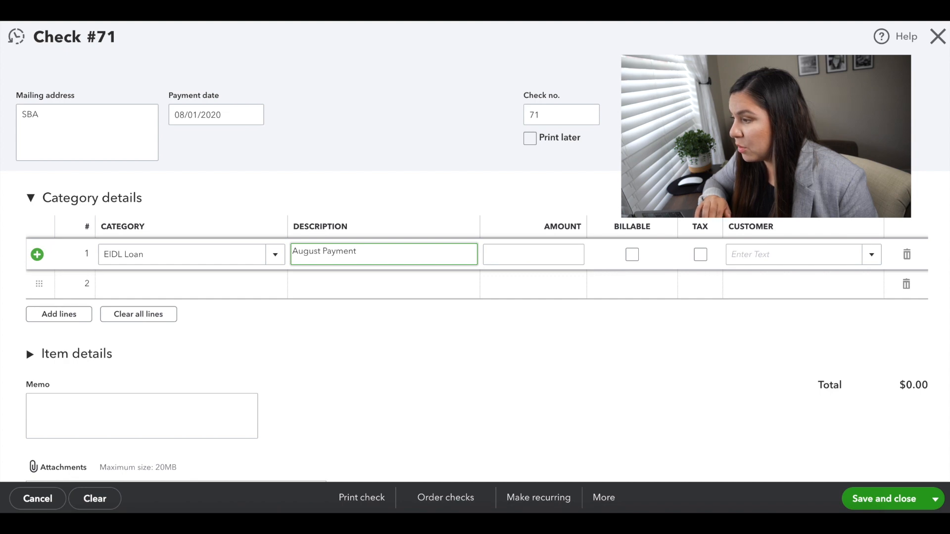
key("super+Tab")
key("super+Tab")
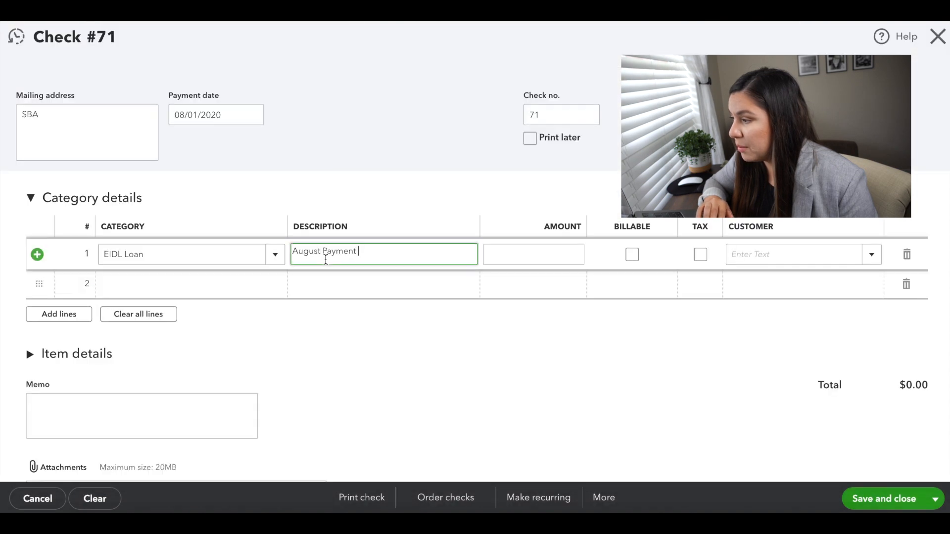
type("nt 138.93")
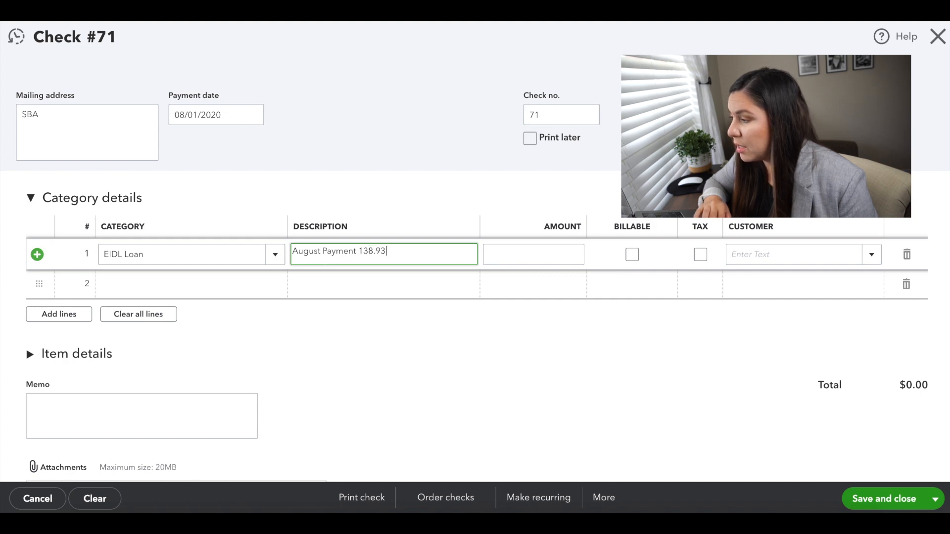
Look up the 8/1/20 principal in the Excel loan amortization schedule and enter 45.33 as the EIDL Loan line's amount
key("Tab")
key("super+Tab")
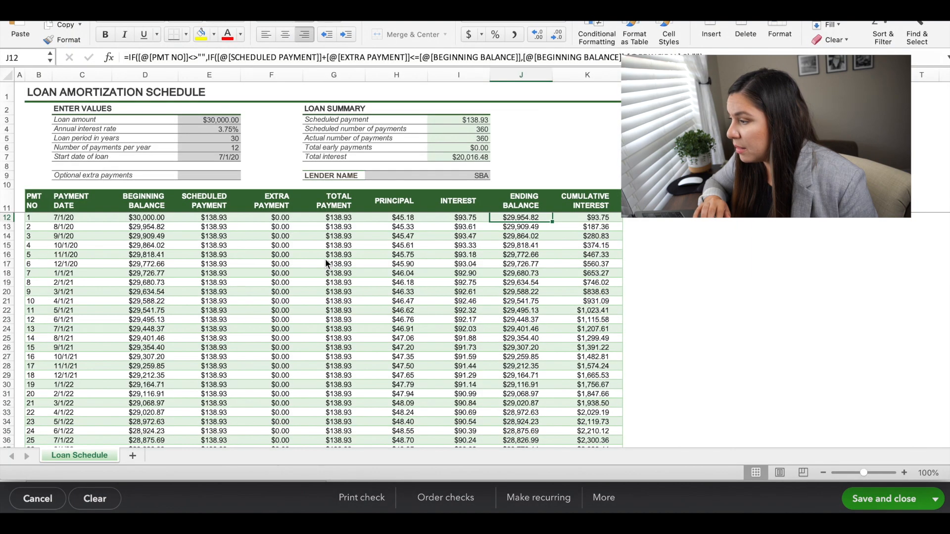
left_click(402, 229)
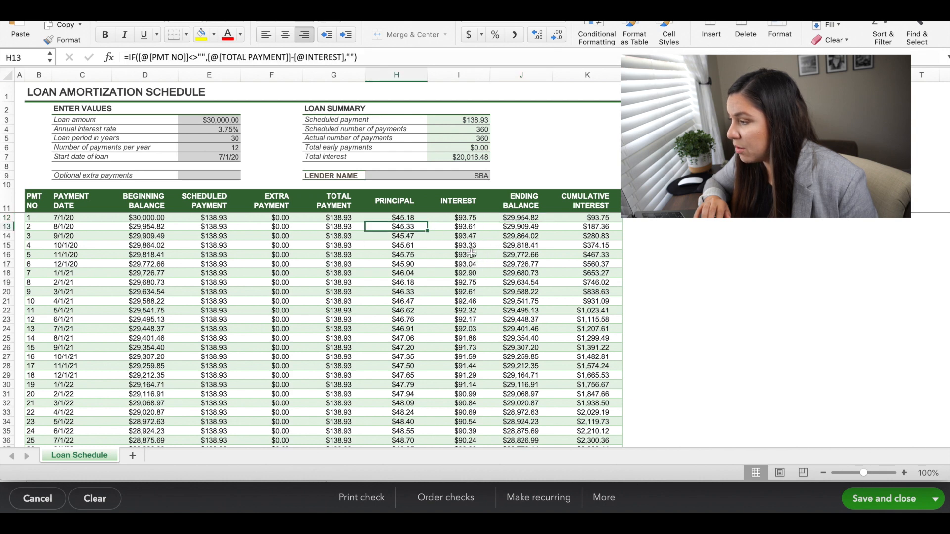
key("super+Tab")
type("45.3")
key("Tab")
left_click(505, 337)
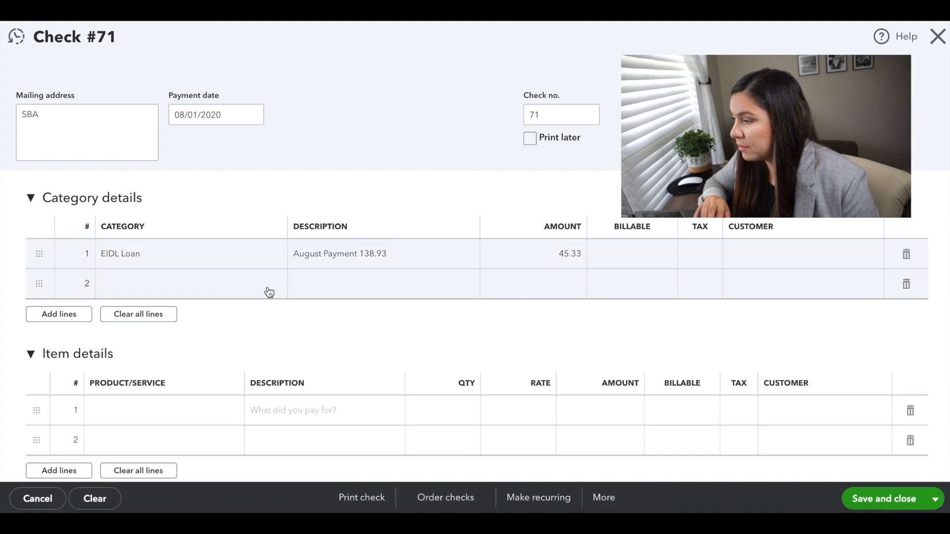
Categorize the check's second line as Interest Expense and copy the first line's description "August Payment 138.93" into it
left_click(224, 283)
type("inter")
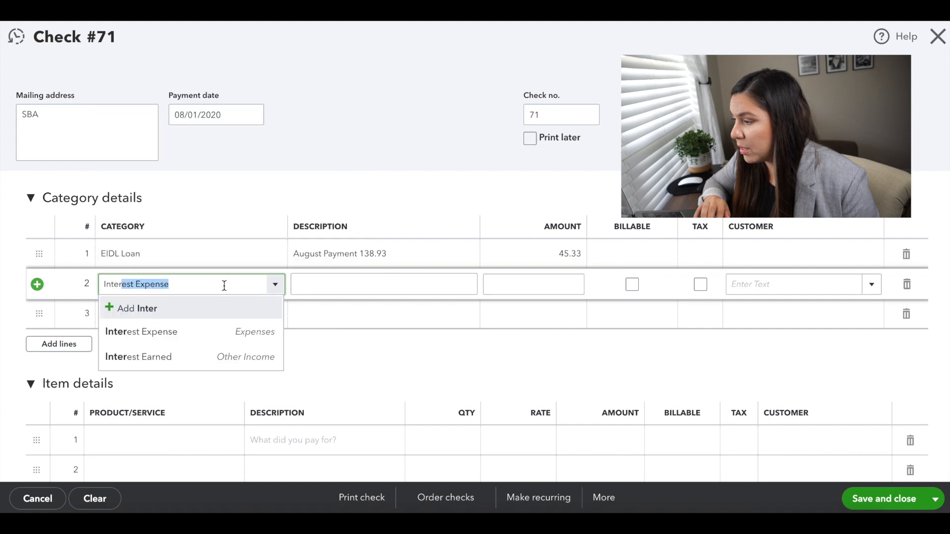
left_click(182, 332)
left_click(346, 287)
left_click(407, 250)
key("ctrl+c")
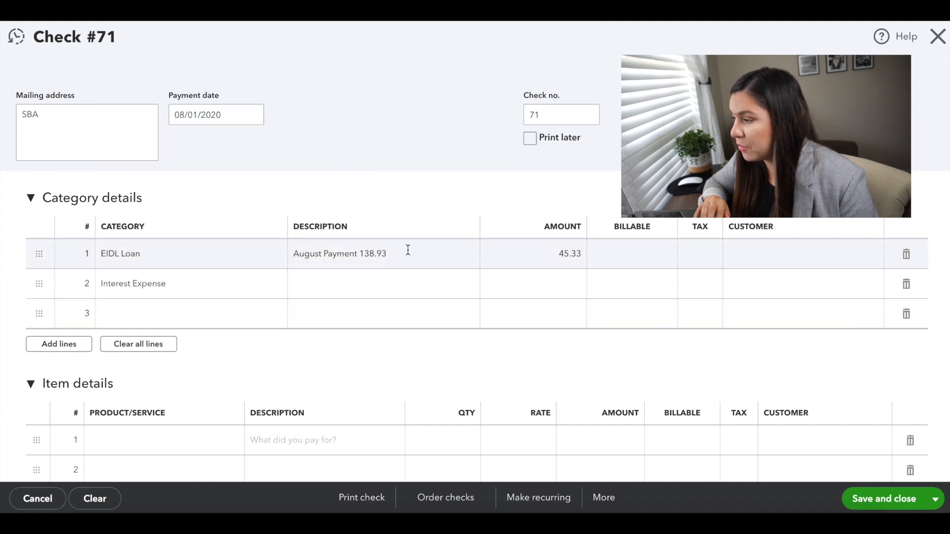
left_click(314, 294)
key("ctrl+v")
Look up the 8/1/20 interest in the Excel loan amortization schedule and enter 93.61 as the Interest Expense line's amount
left_click(526, 282)
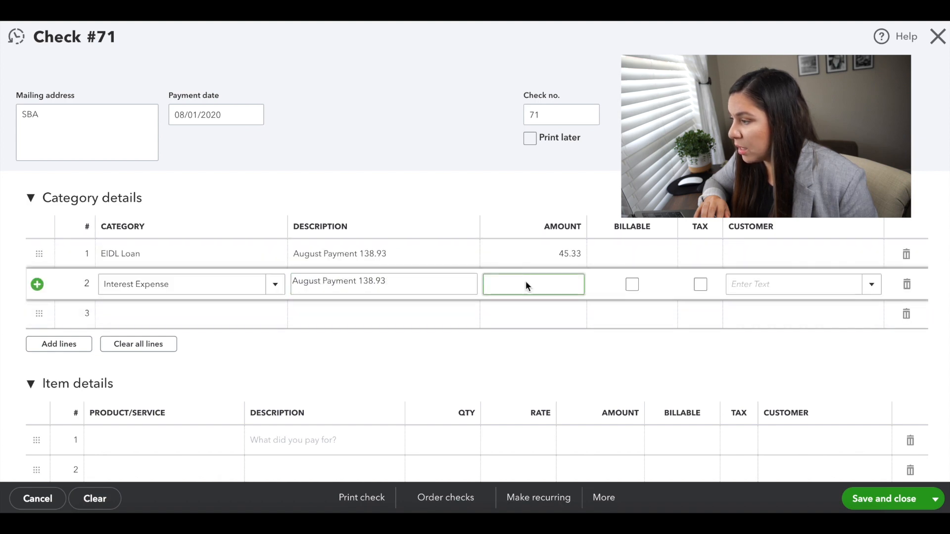
key("super+Tab")
left_click(460, 229)
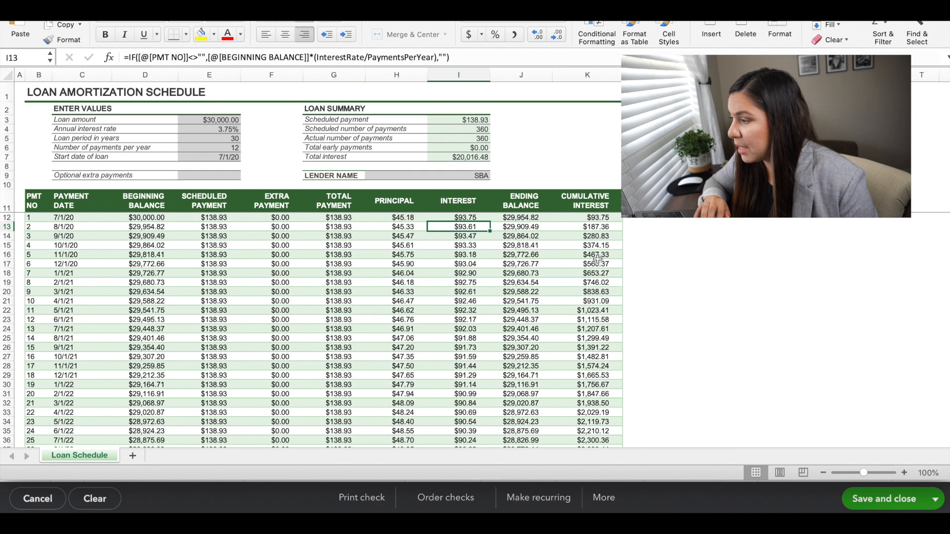
key("super+Tab")
type("93")
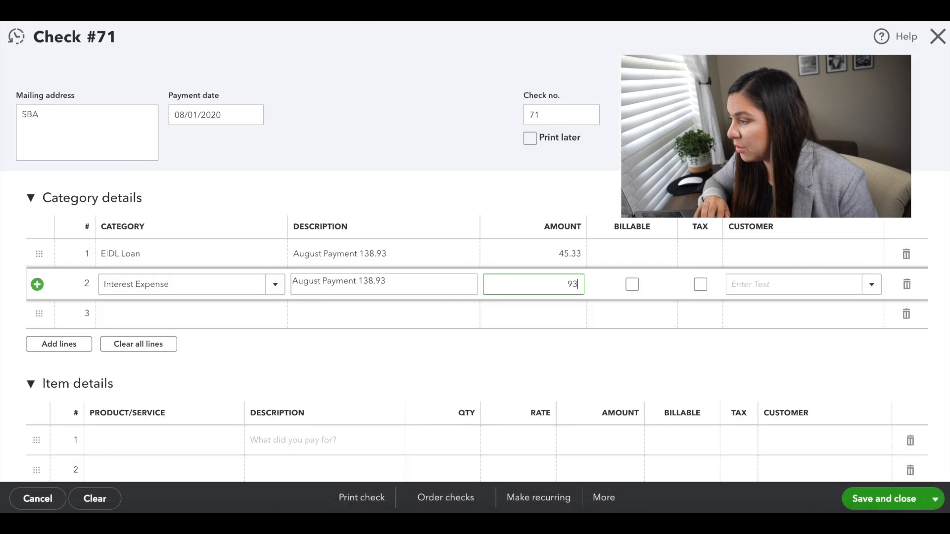
key("Tab")
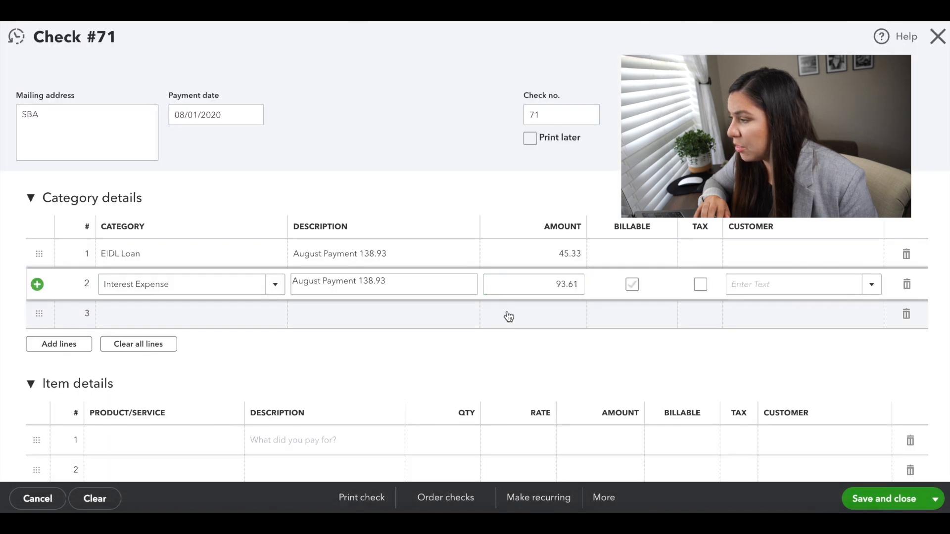
Set the Interest Expense line's amount to 93.60, and save and close the check
scroll(517, 306, "up", 1)
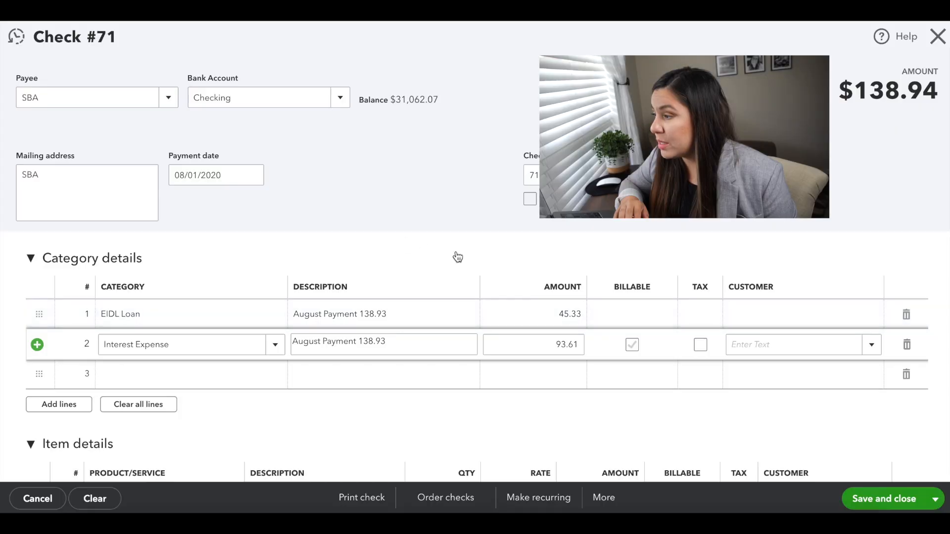
left_click(562, 340)
double_click(581, 345)
type("93.60")
key("Tab")
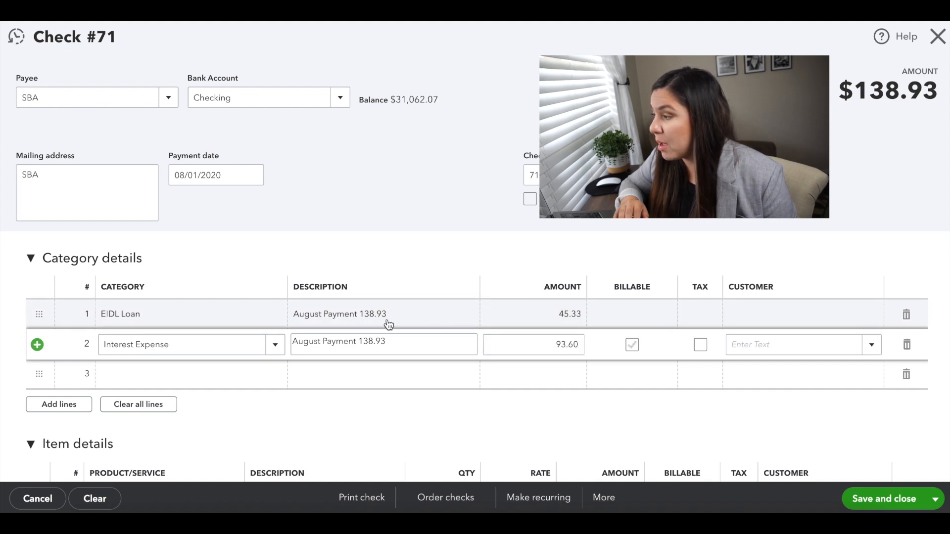
scroll(746, 264, "down", 1)
scroll(747, 264, "up", 1)
left_click(884, 498)
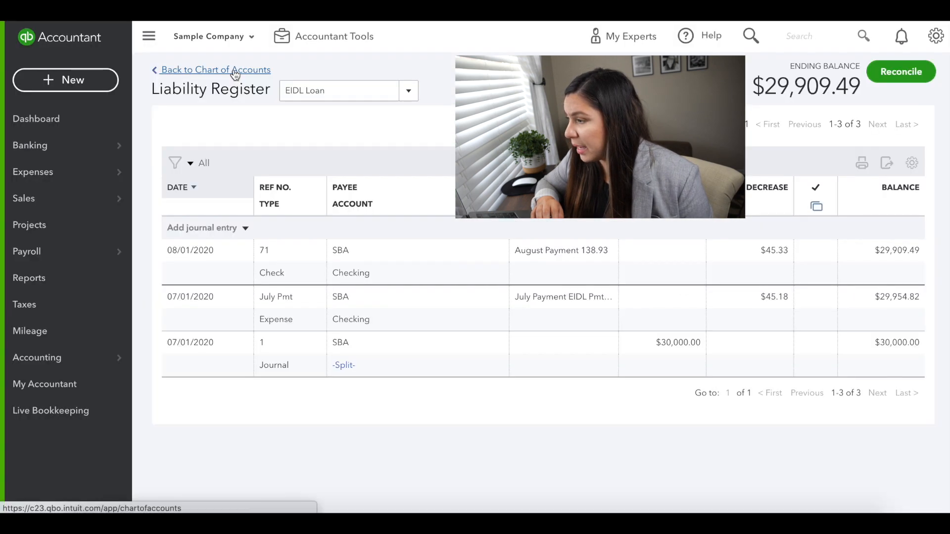
Return to the Chart of Accounts and open the Checking account's register to examine the SBA payments
left_click(235, 72)
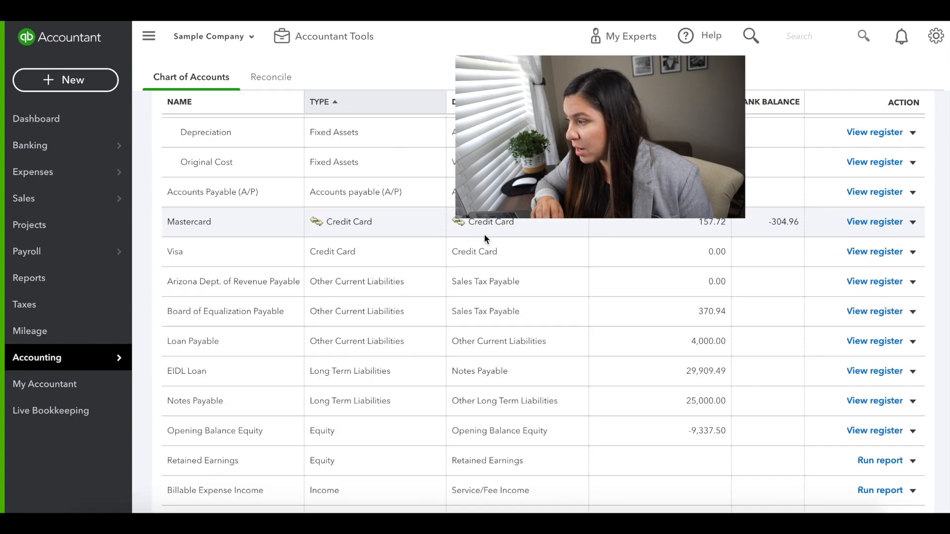
scroll(484, 239, "up", 8)
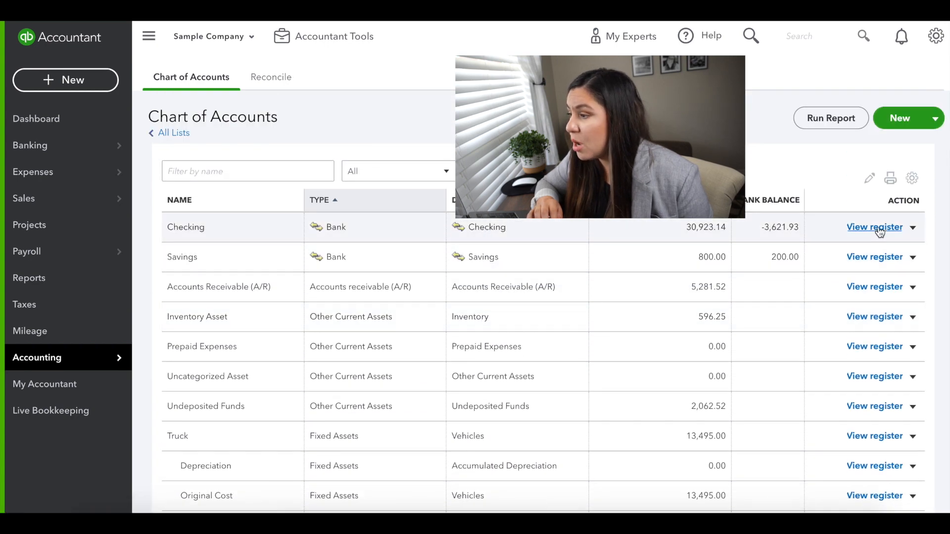
left_click(875, 228)
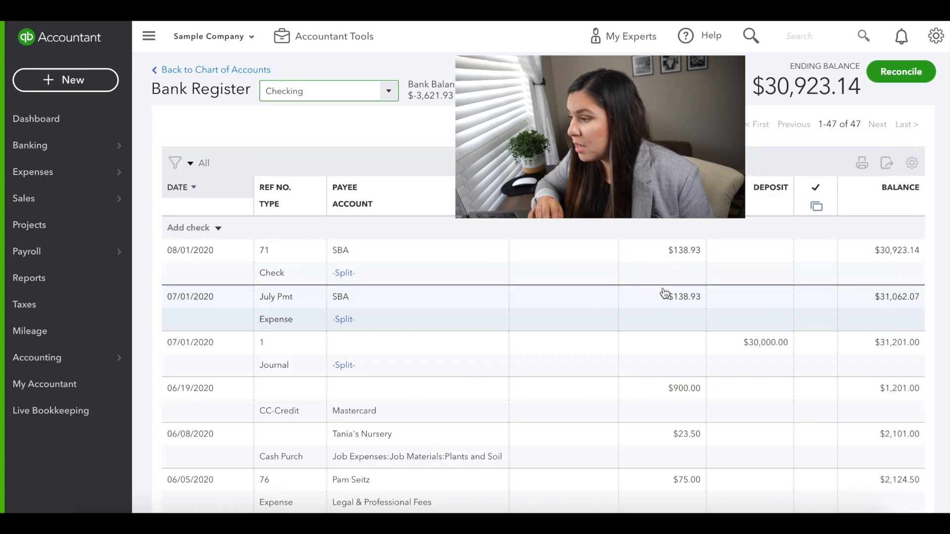
Run the Profit and Loss report with columns displayed by Months and the Cash accounting method
left_click(46, 278)
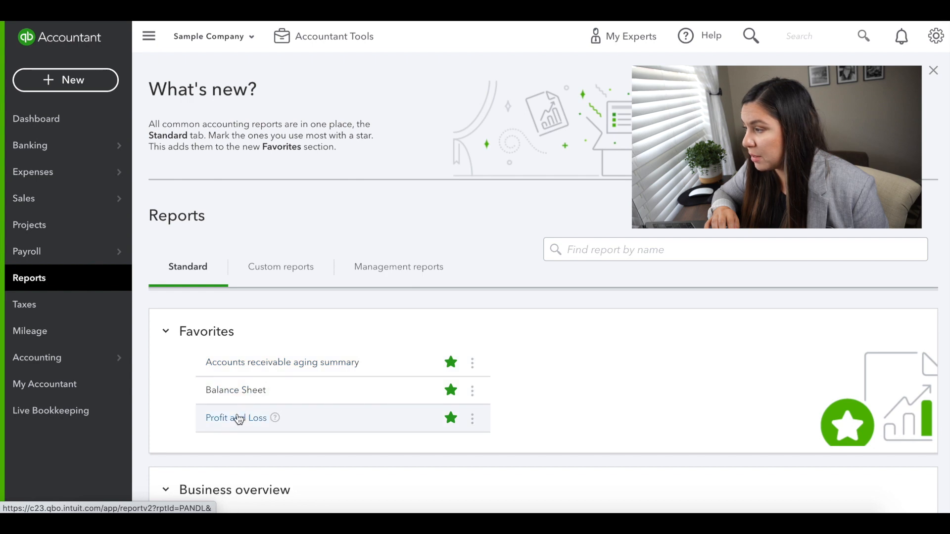
left_click(241, 419)
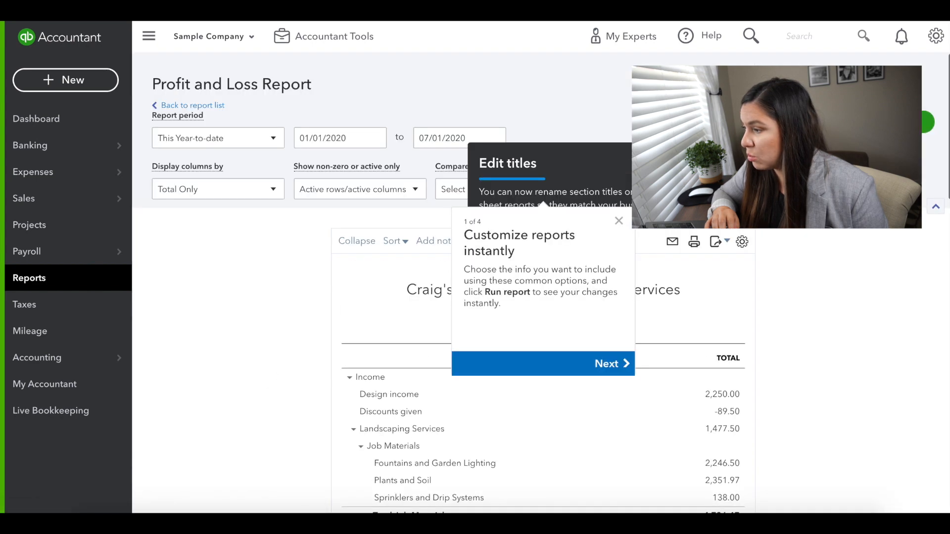
left_click(619, 222)
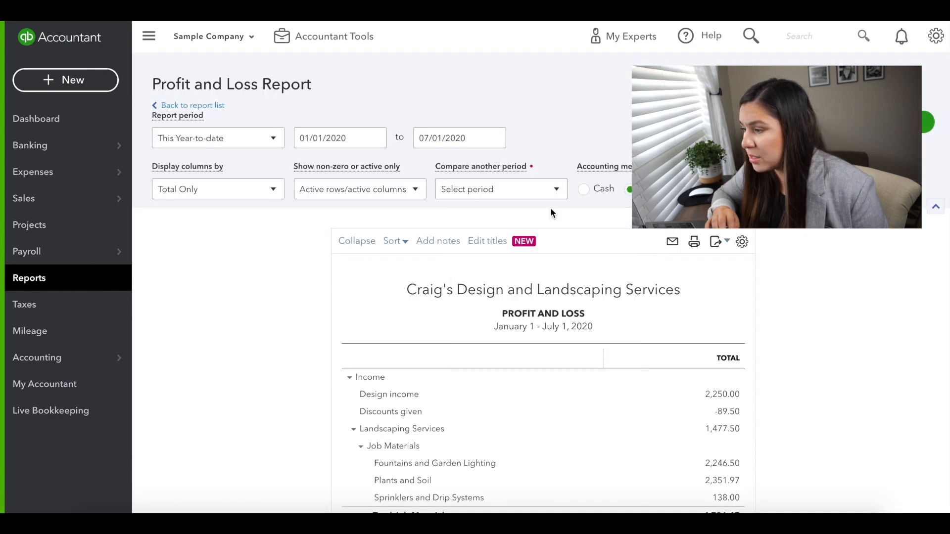
left_click(254, 195)
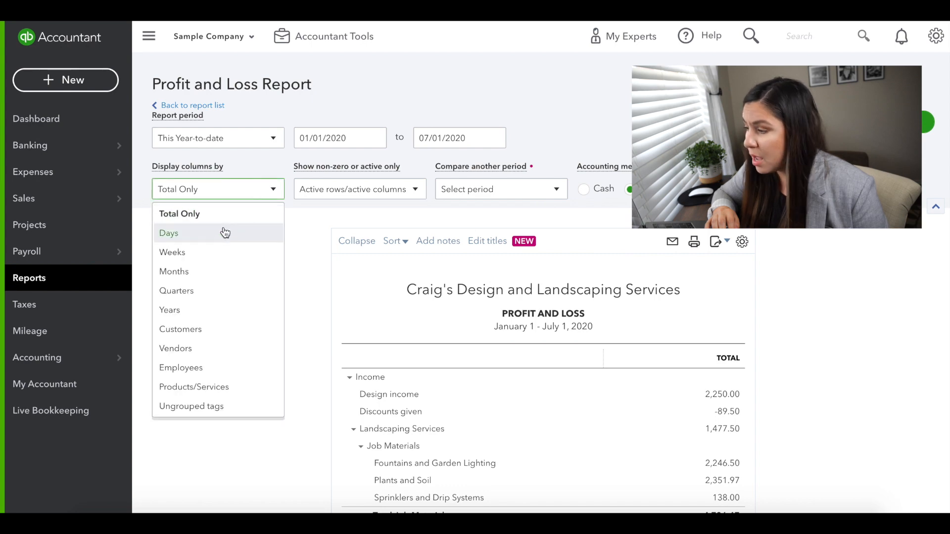
left_click(213, 271)
left_click(587, 189)
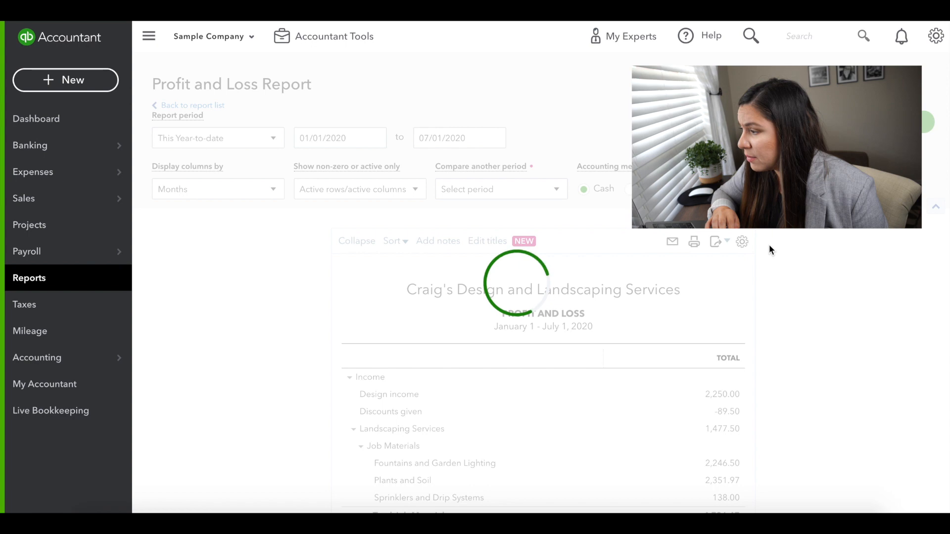
Change the Profit and Loss report's end date to 08/01/2020, rerun it and examine the monthly Interest Expense amounts
scroll(768, 245, "down", 3)
scroll(769, 245, "down", 5)
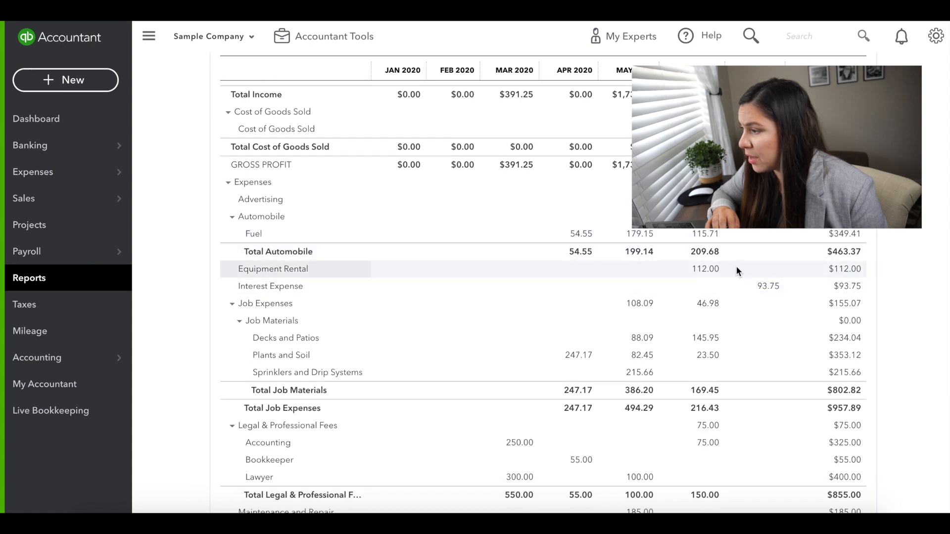
scroll(736, 268, "up", 10)
scroll(714, 267, "up", 1)
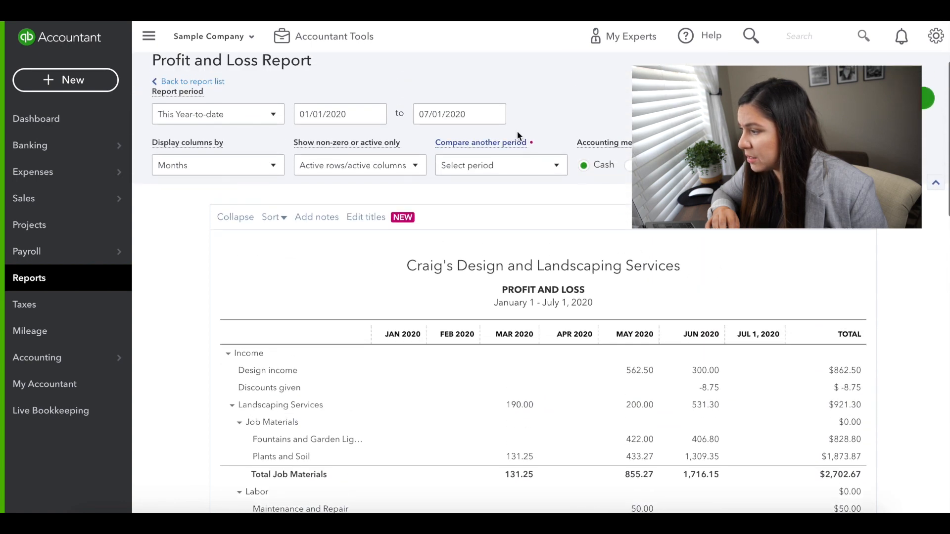
left_click(495, 114)
left_click(538, 147)
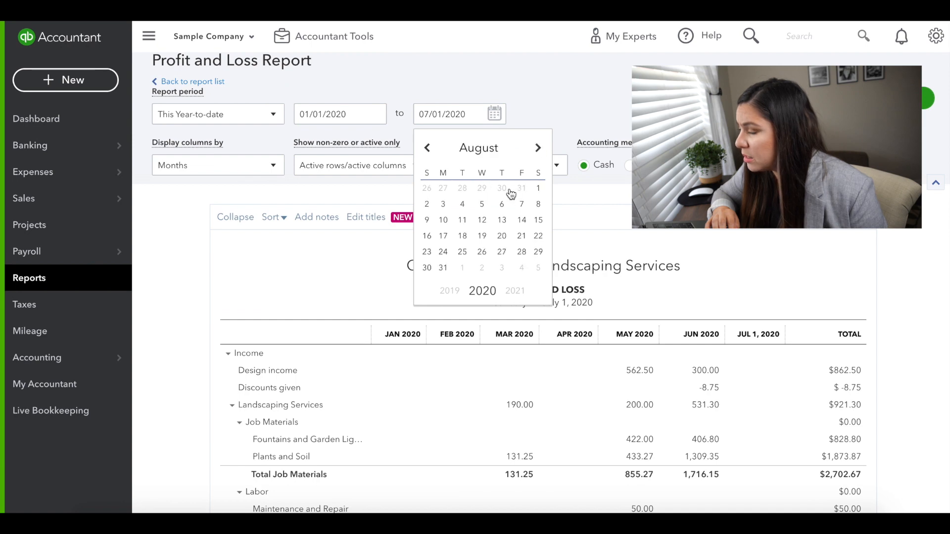
left_click(538, 188)
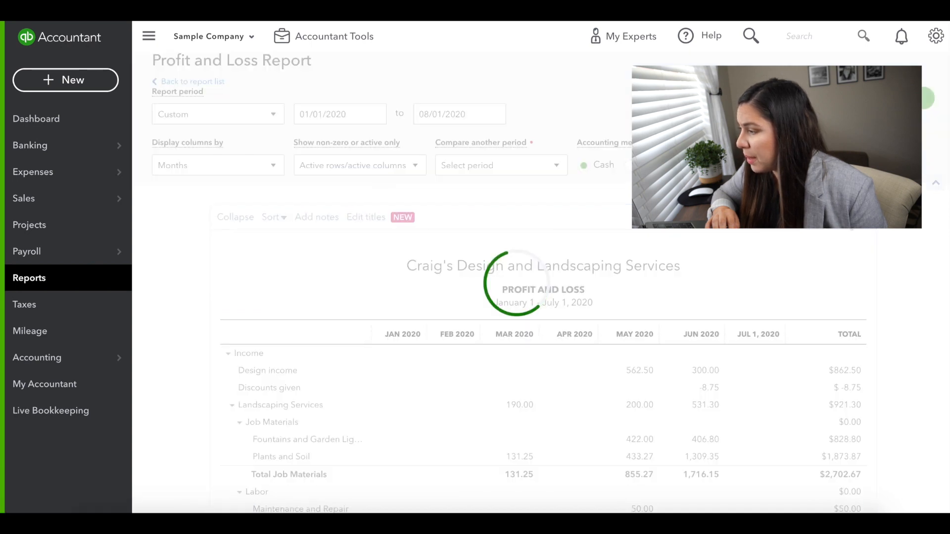
scroll(545, 284, "down", 6)
scroll(818, 258, "down", 3)
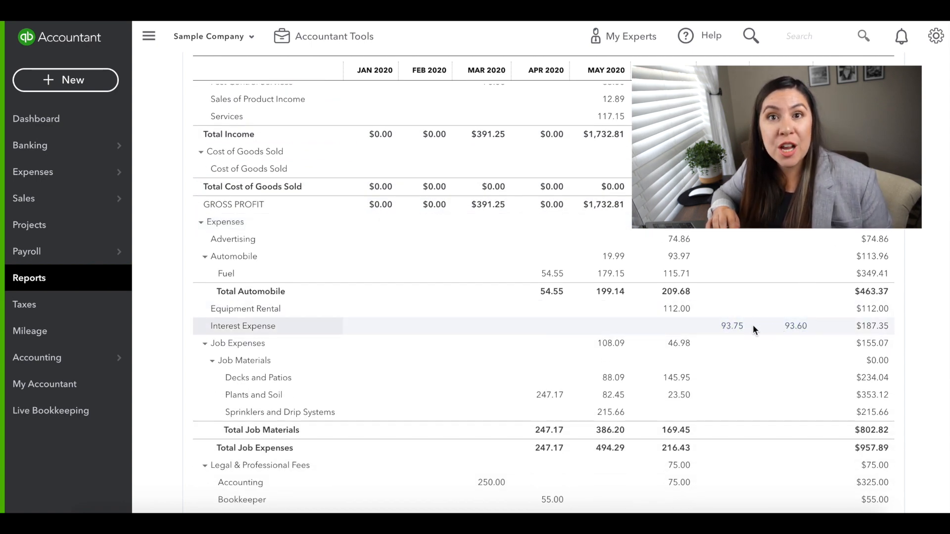
Open the Balance Sheet report and drill into the EIDL Loan balance under Long-Term Liabilities
left_click(46, 280)
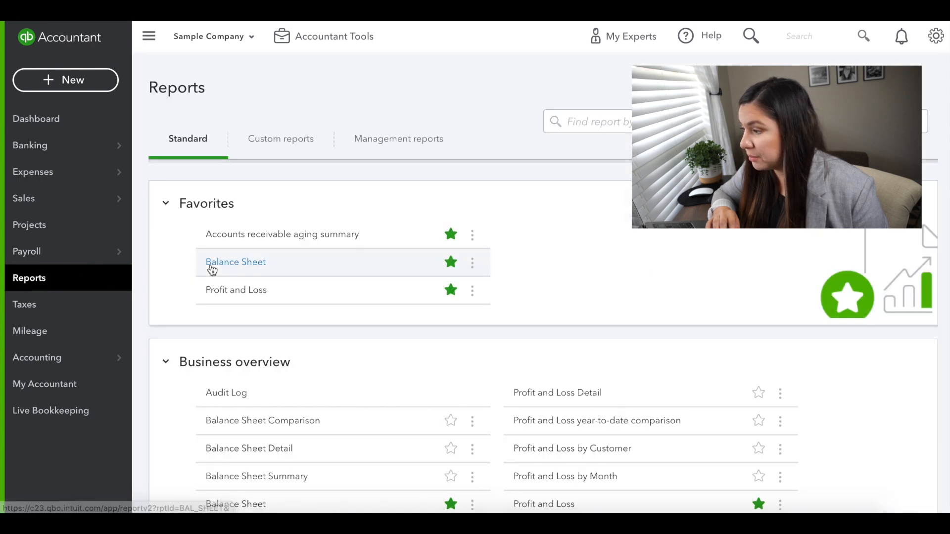
left_click(239, 263)
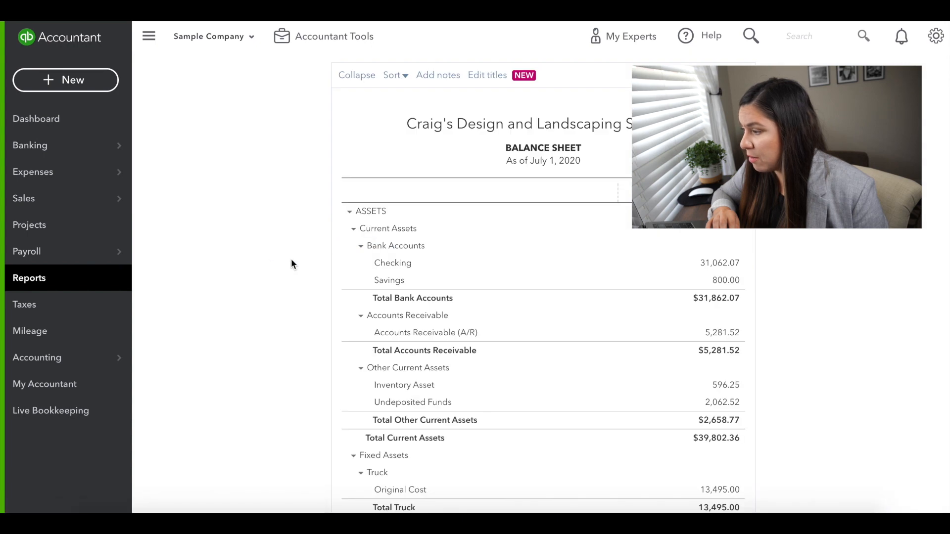
scroll(486, 295, "down", 3)
scroll(486, 293, "down", 4)
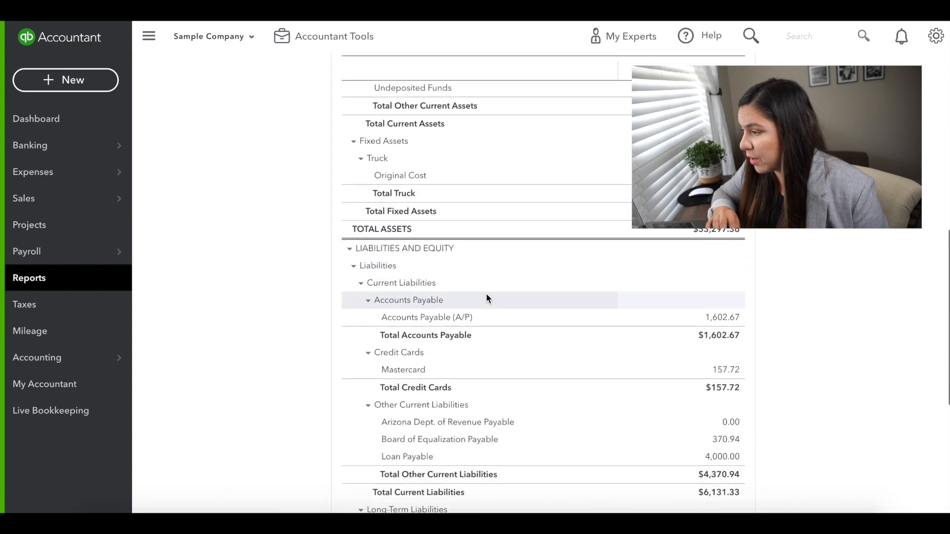
scroll(486, 293, "down", 4)
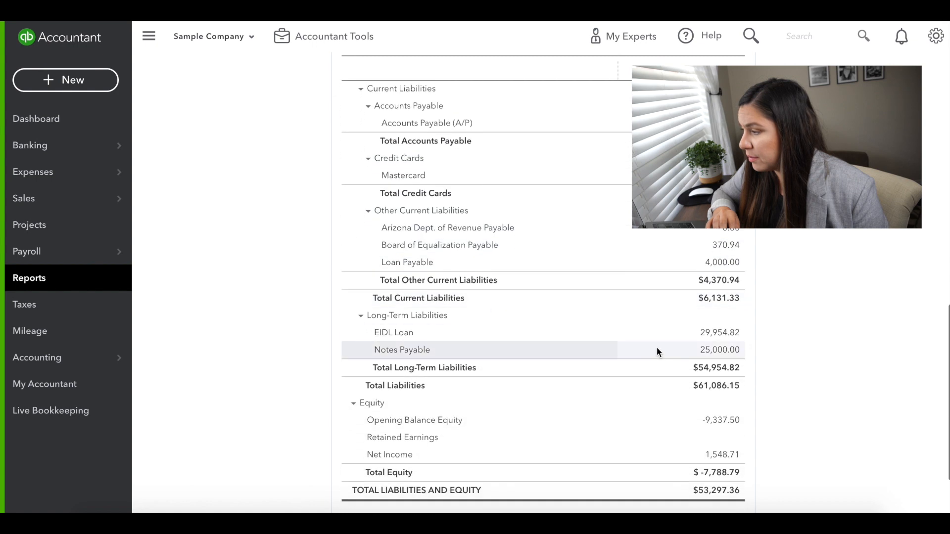
left_click(725, 335)
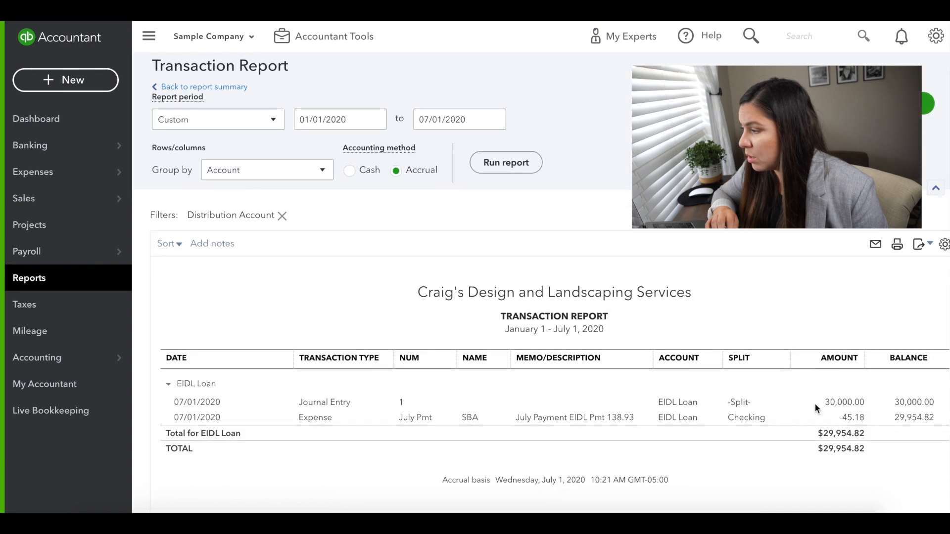
Rerun the EIDL Loan Transaction Report with an end date of 08/01/2020 and the Cash accounting method, and review its transactions
left_click(496, 123)
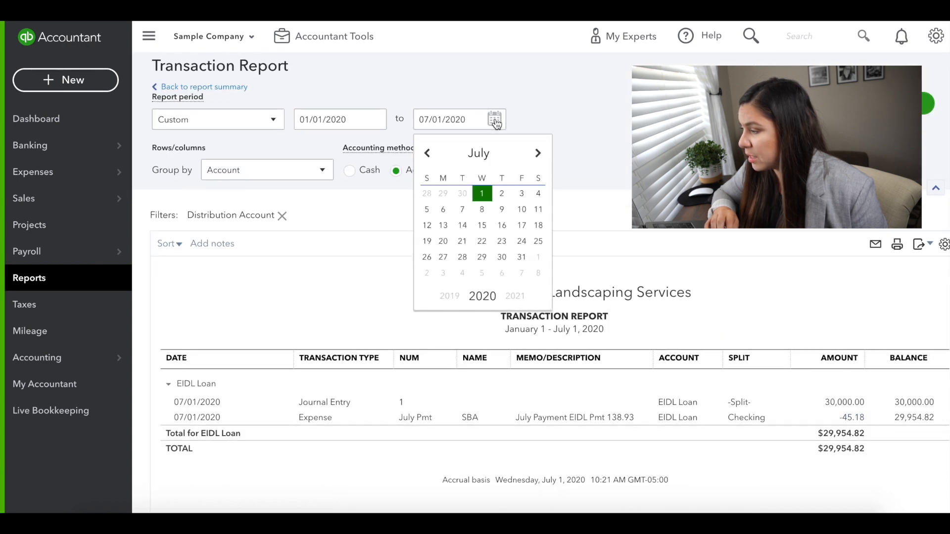
left_click(540, 156)
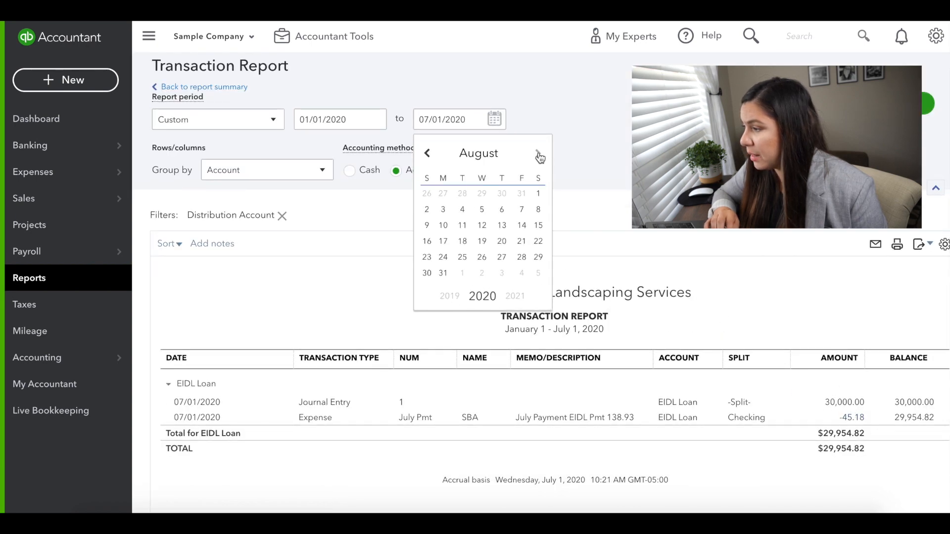
left_click(540, 193)
left_click(349, 171)
left_click(501, 163)
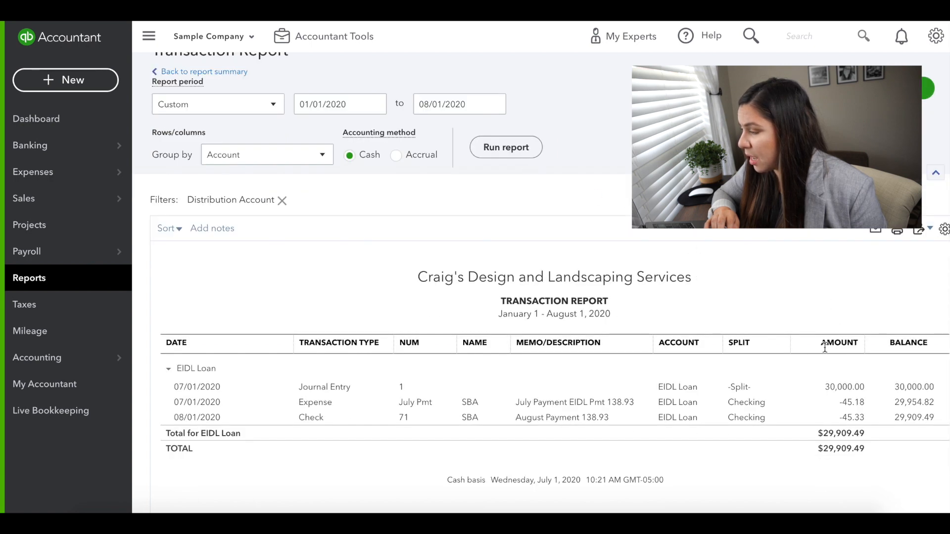
scroll(855, 405, "right", 1)
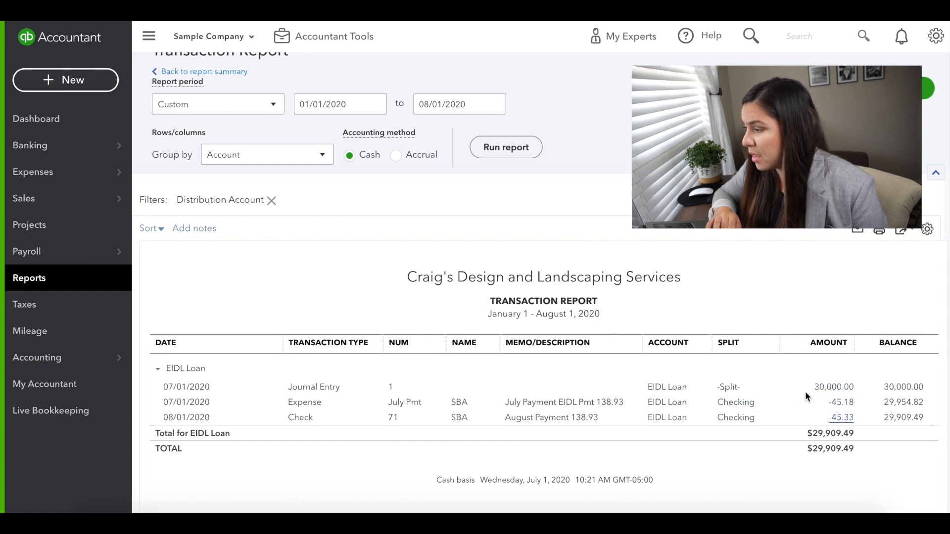
scroll(680, 298, "up", 1)
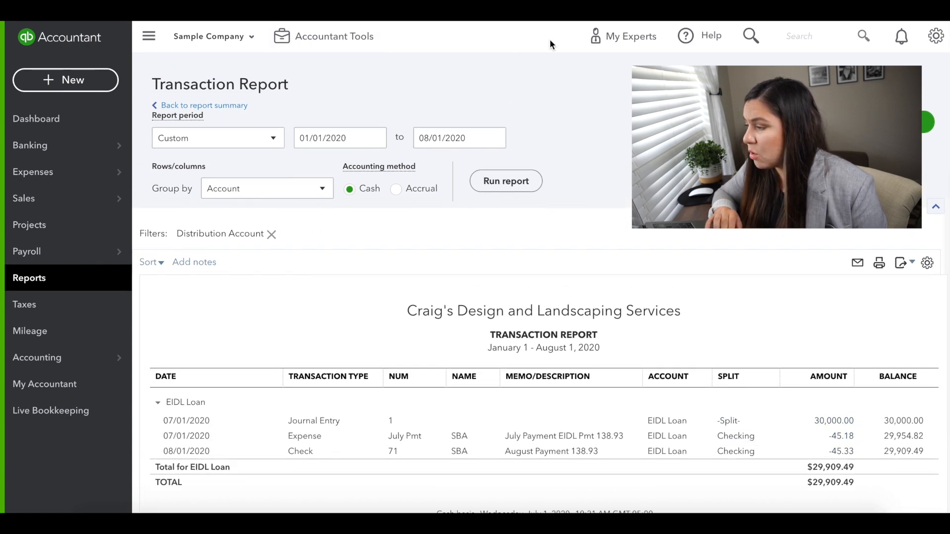